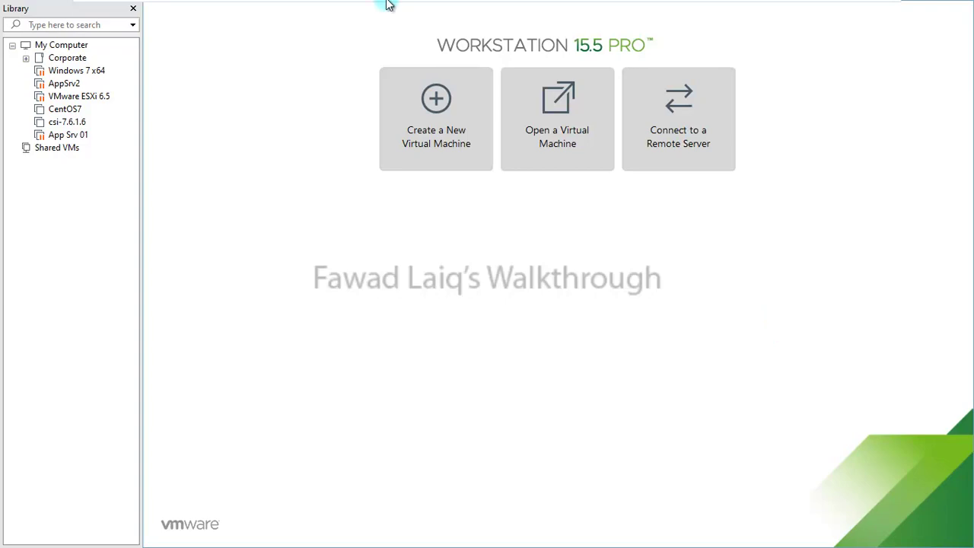
# Start a custom new virtual machine with default compatibility and the OS to be installed later
pyautogui.moveTo(387, 2)
pyautogui.click(436, 107)
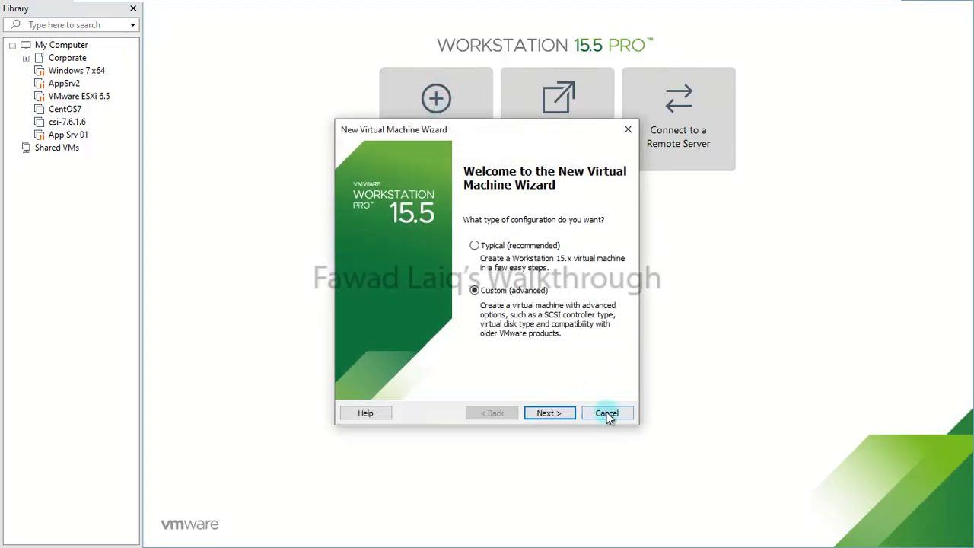
pyautogui.click(549, 413)
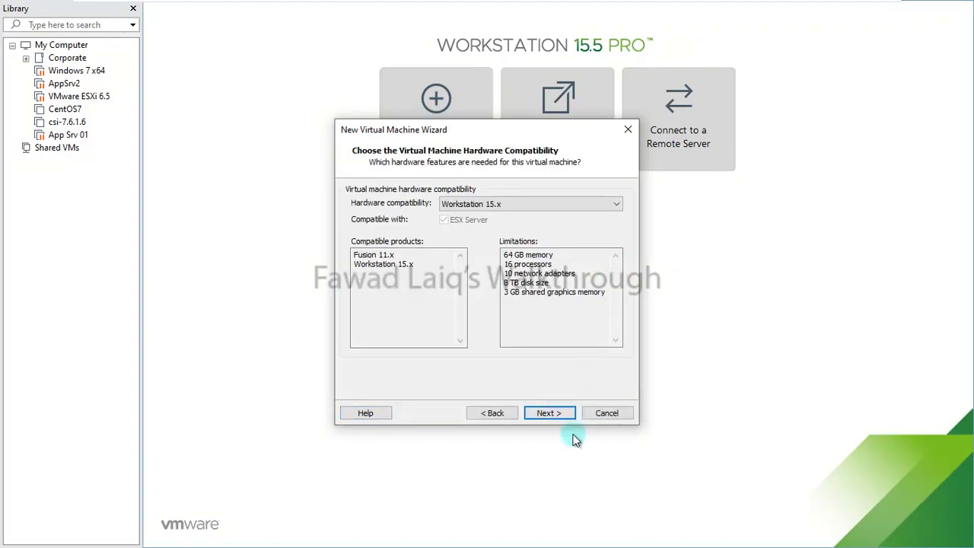
pyautogui.click(555, 413)
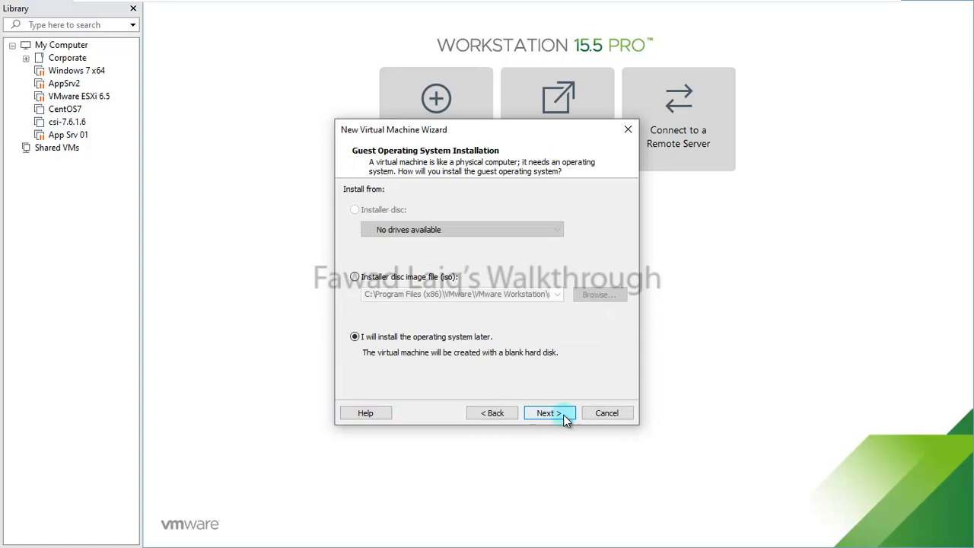
pyautogui.click(564, 417)
# Choose Linux with CentOS 7 64-bit as the guest operating system
pyautogui.click(350, 218)
pyautogui.click(624, 283)
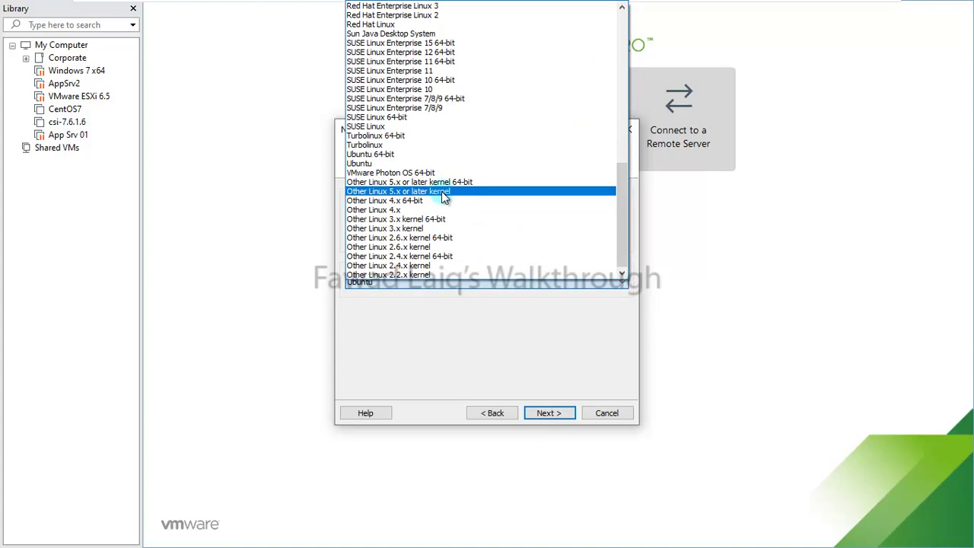
pyautogui.scroll(9, 445, 196)
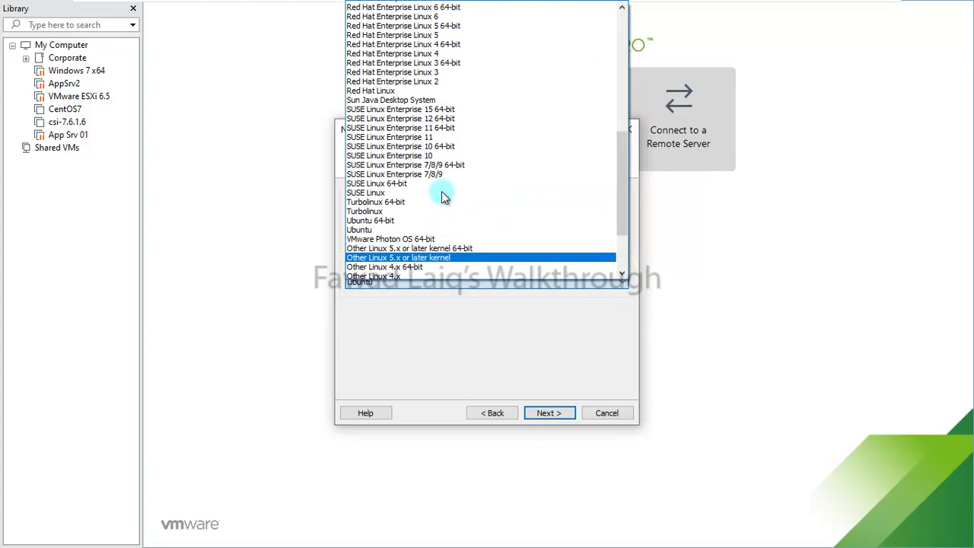
pyautogui.scroll(5, 445, 197)
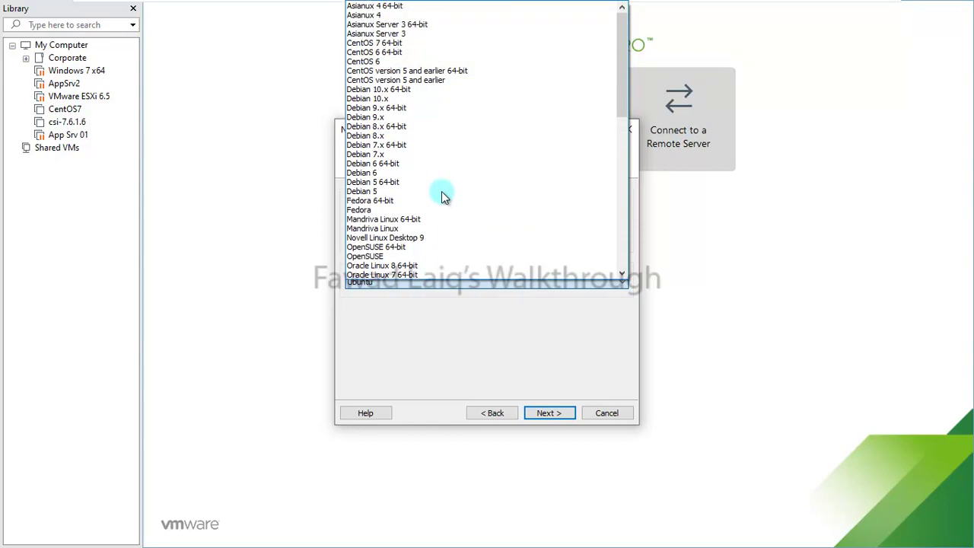
pyautogui.click(401, 44)
pyautogui.click(555, 417)
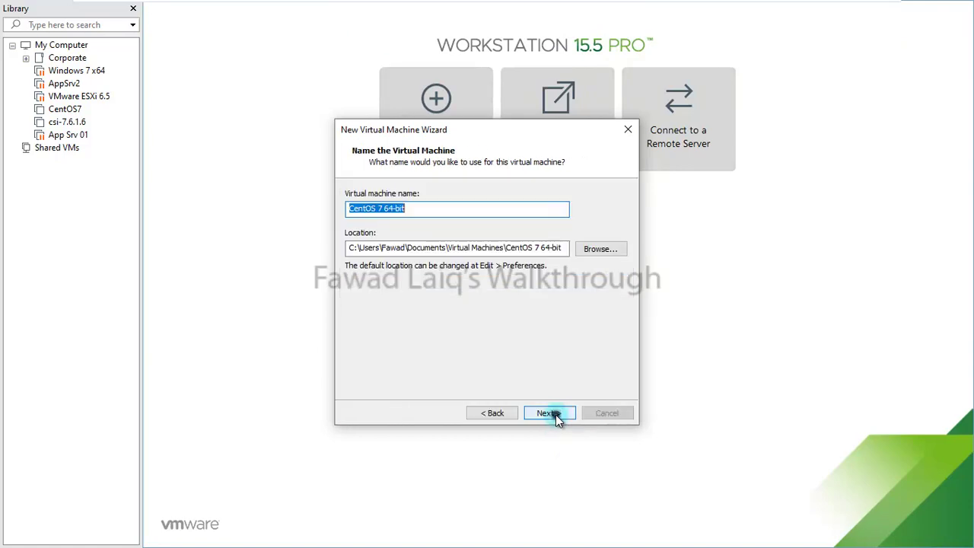
# Create a CentOS7 folder on New Volume (D:) and use it as the VM location
pyautogui.click(600, 249)
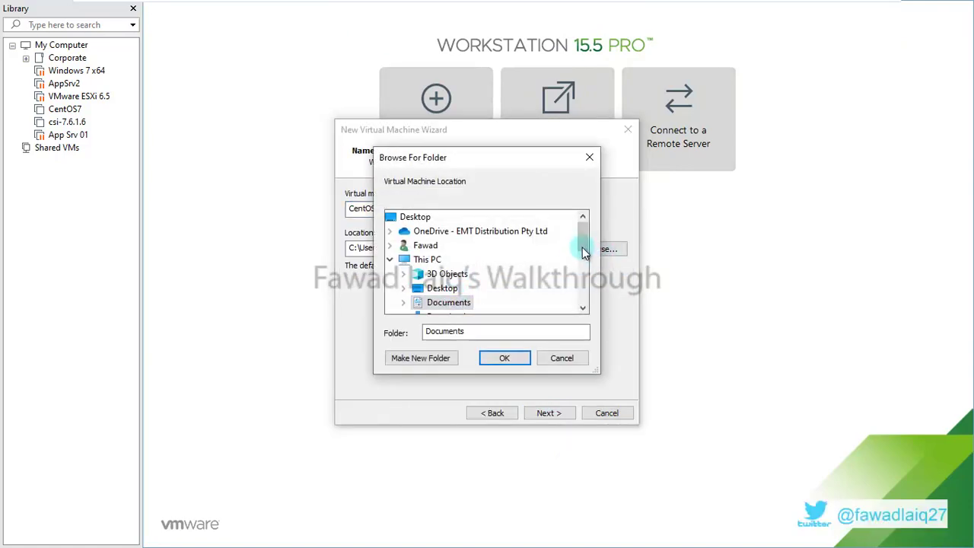
pyautogui.moveTo(583, 247); pyautogui.dragTo(583, 314)
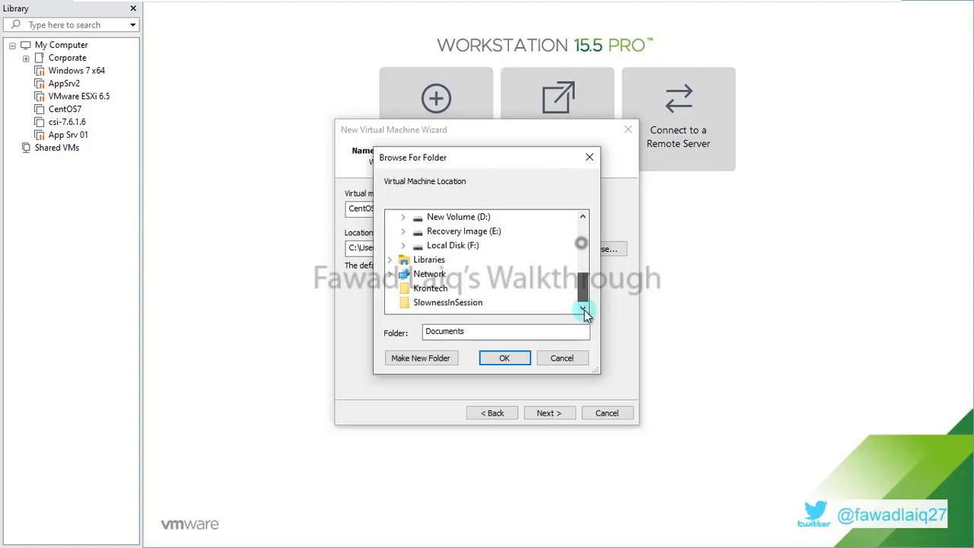
pyautogui.click(403, 218)
pyautogui.click(460, 218)
pyautogui.click(442, 360)
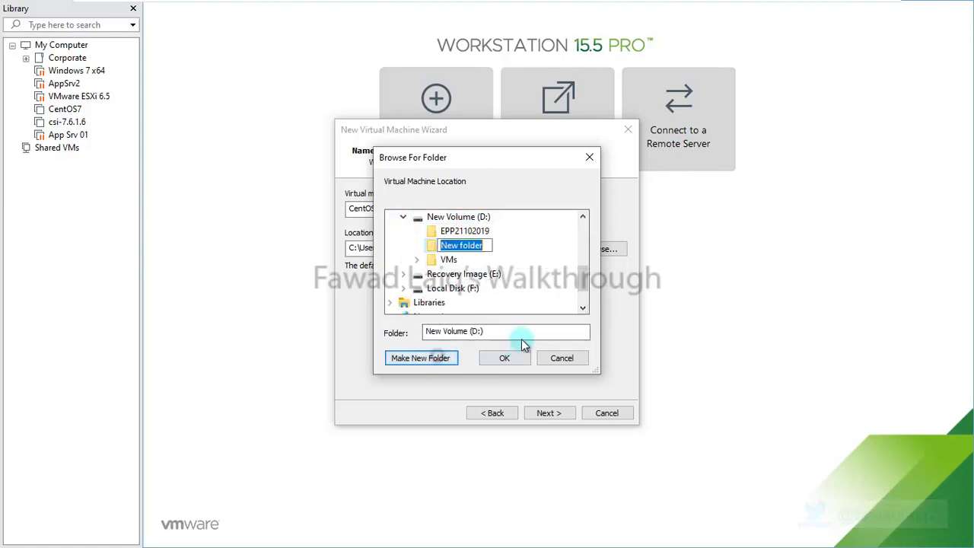
pyautogui.write('Cent')
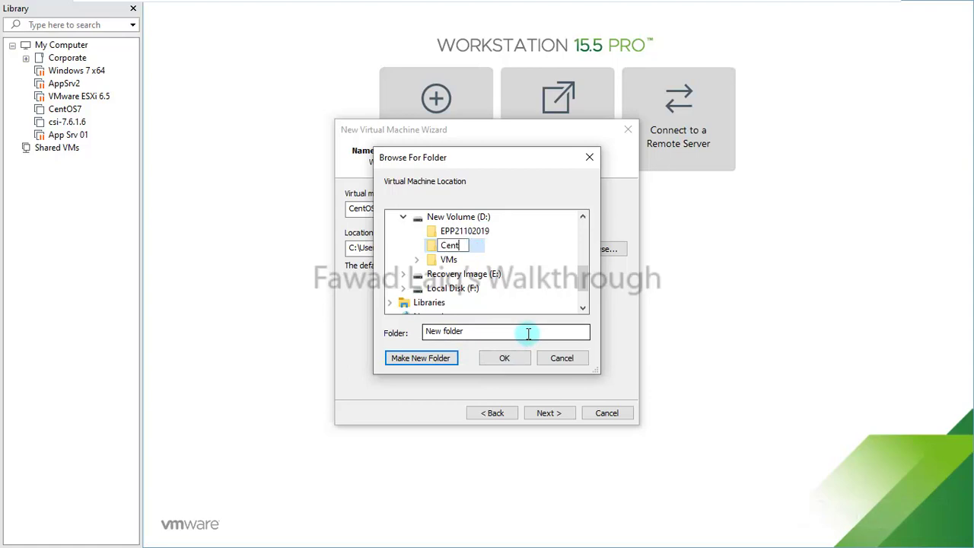
pyautogui.write('OS7')
pyautogui.click(522, 355)
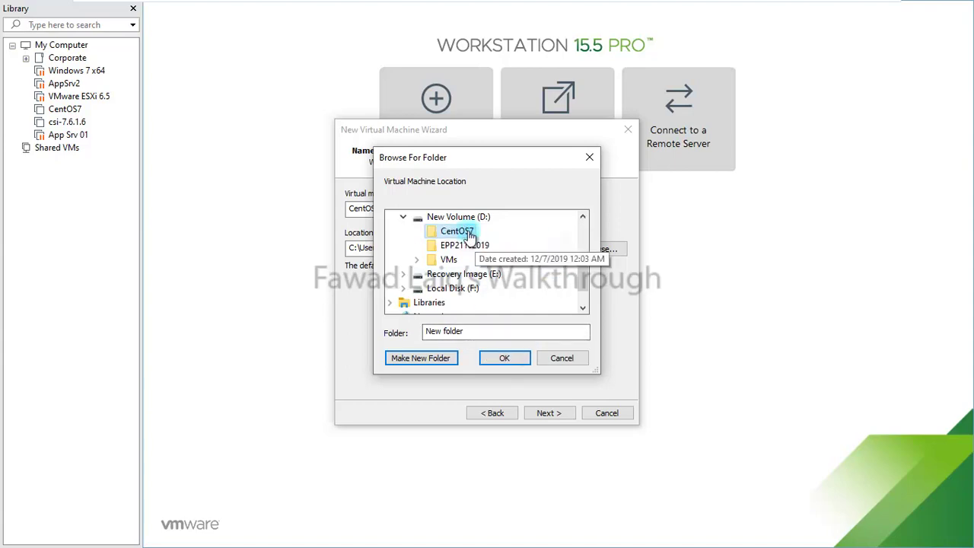
pyautogui.click(506, 356)
pyautogui.click(559, 414)
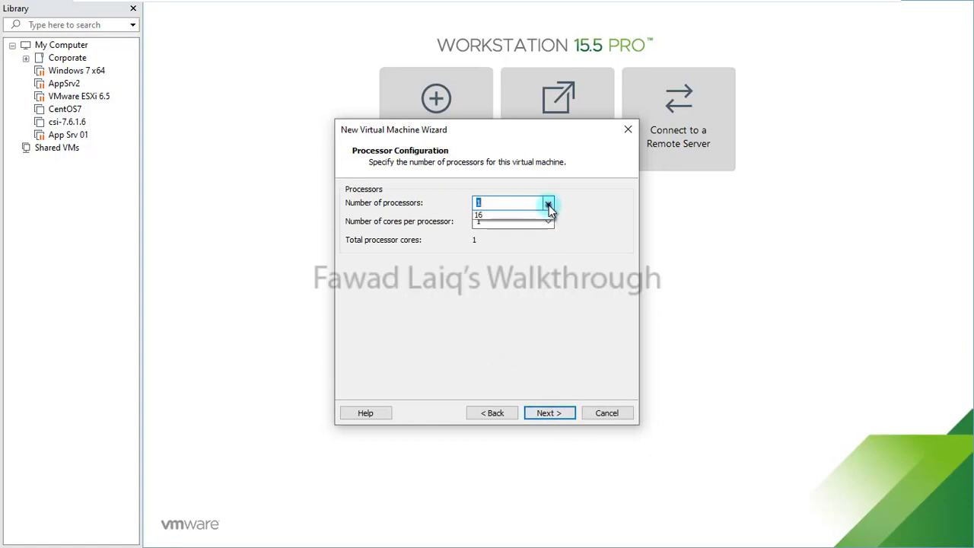
# Give the VM 2 processors with 2 cores each and 4 GB of memory
pyautogui.click(549, 205)
pyautogui.click(505, 224)
pyautogui.click(550, 223)
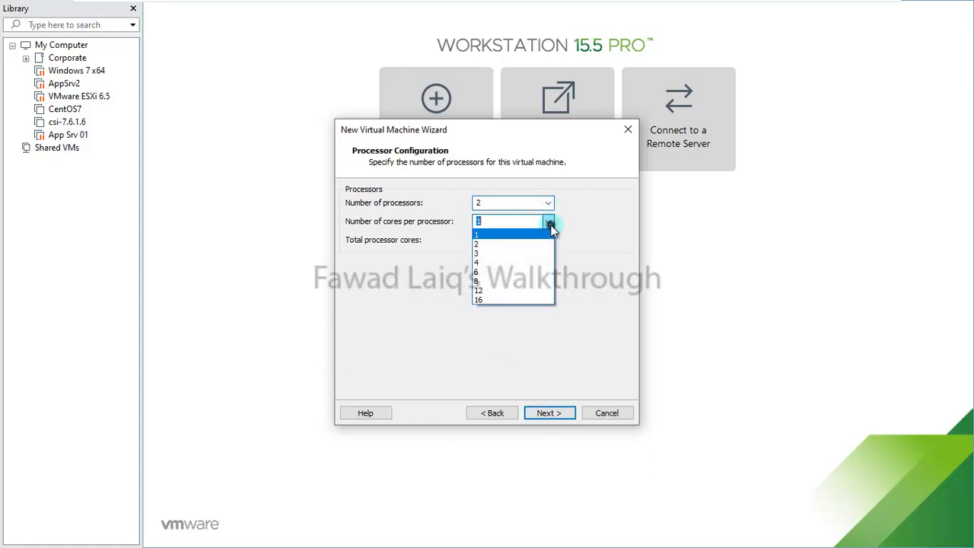
pyautogui.click(501, 243)
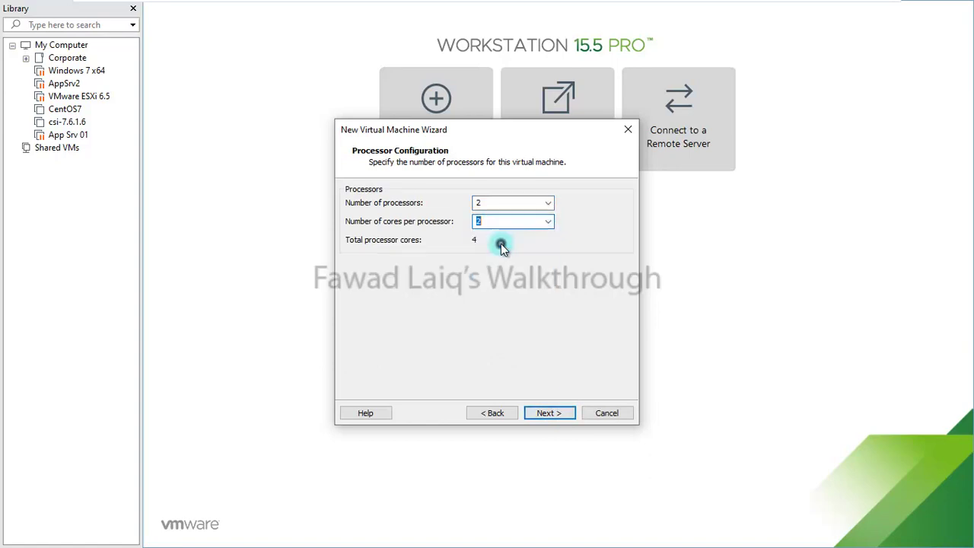
pyautogui.click(564, 417)
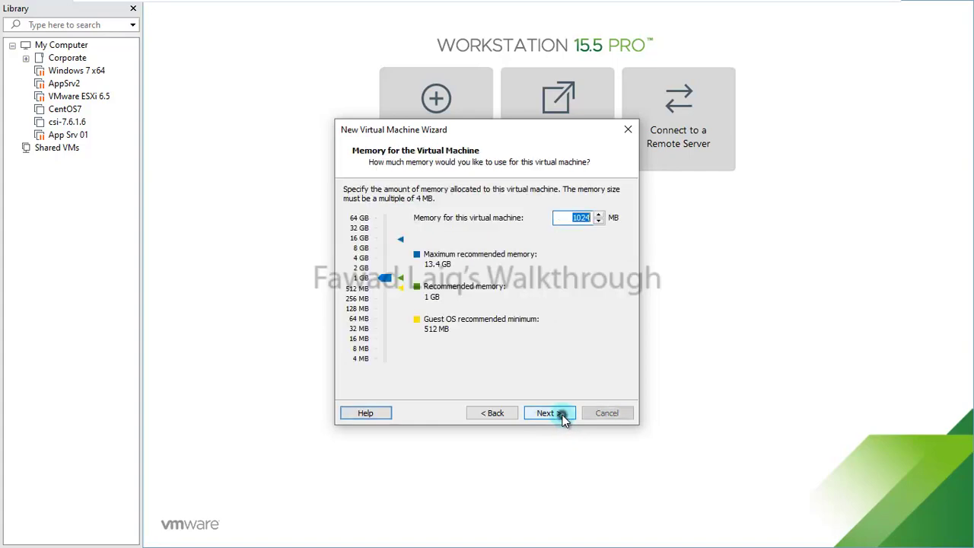
pyautogui.click(363, 259)
pyautogui.click(559, 413)
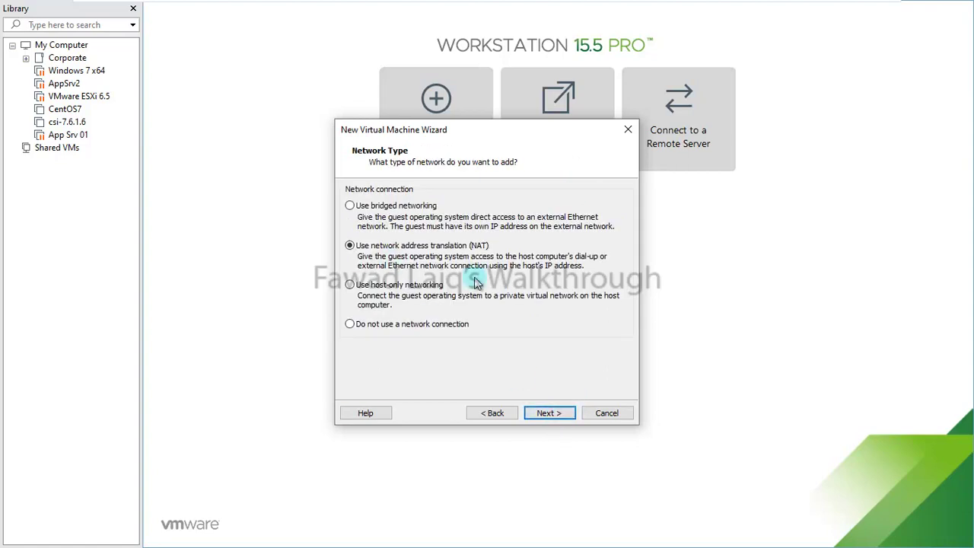
# Keep NAT, LSI Logic and SCSI, and create a new 50 GB single-file virtual disk
pyautogui.click(557, 415)
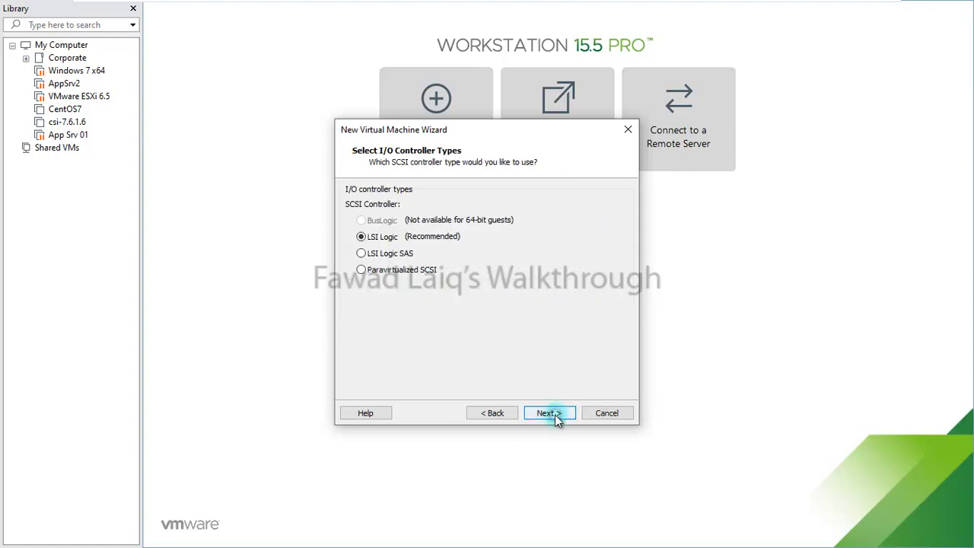
pyautogui.click(567, 413)
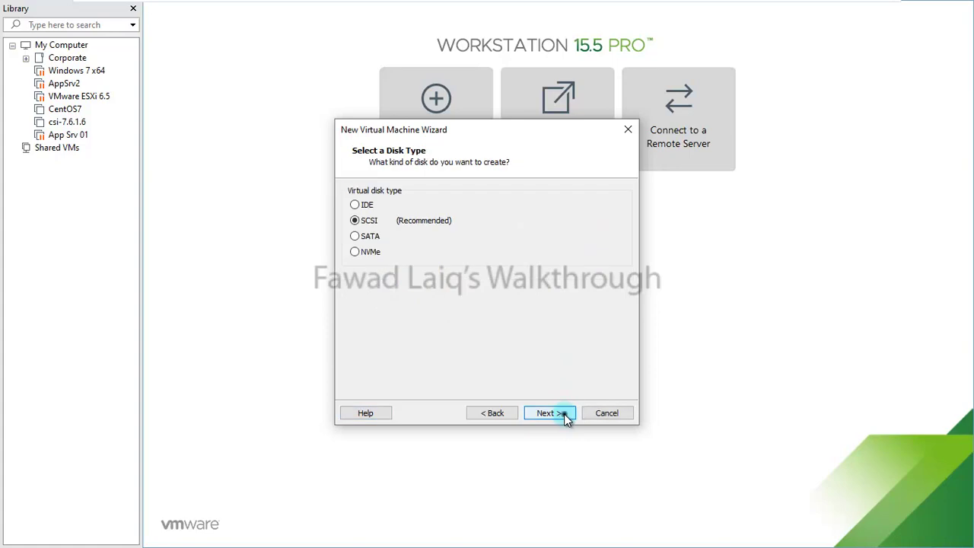
pyautogui.click(564, 415)
pyautogui.click(564, 415)
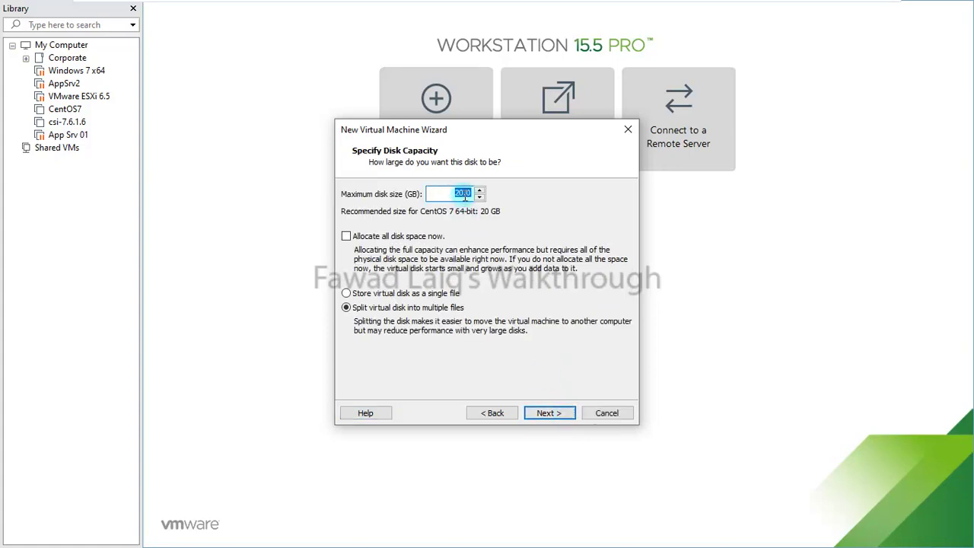
pyautogui.moveTo(463, 194); pyautogui.dragTo(454, 194)
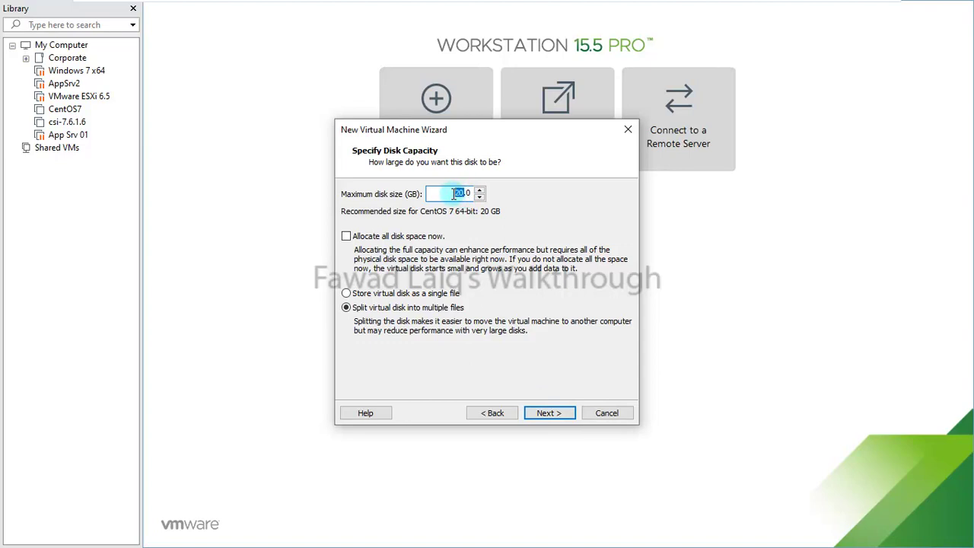
pyautogui.write('50')
pyautogui.click(347, 294)
pyautogui.click(548, 413)
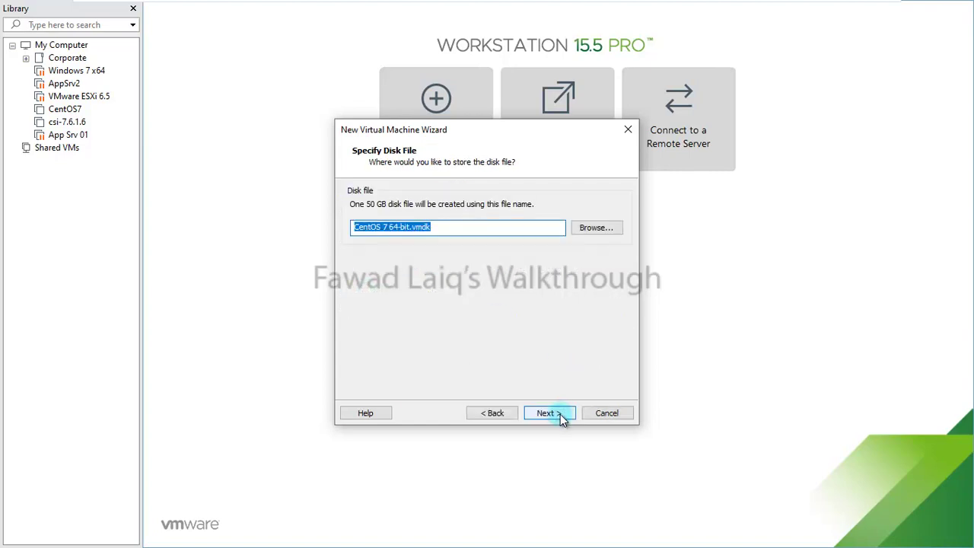
pyautogui.click(548, 413)
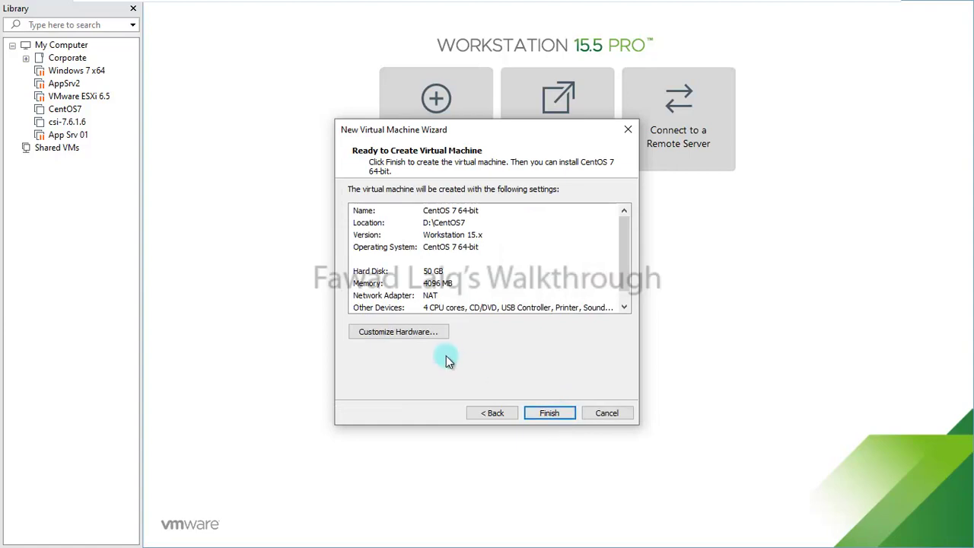
# In Customize Hardware, switch the New CD/DVD (IDE) drive to use an ISO image file
pyautogui.click(413, 333)
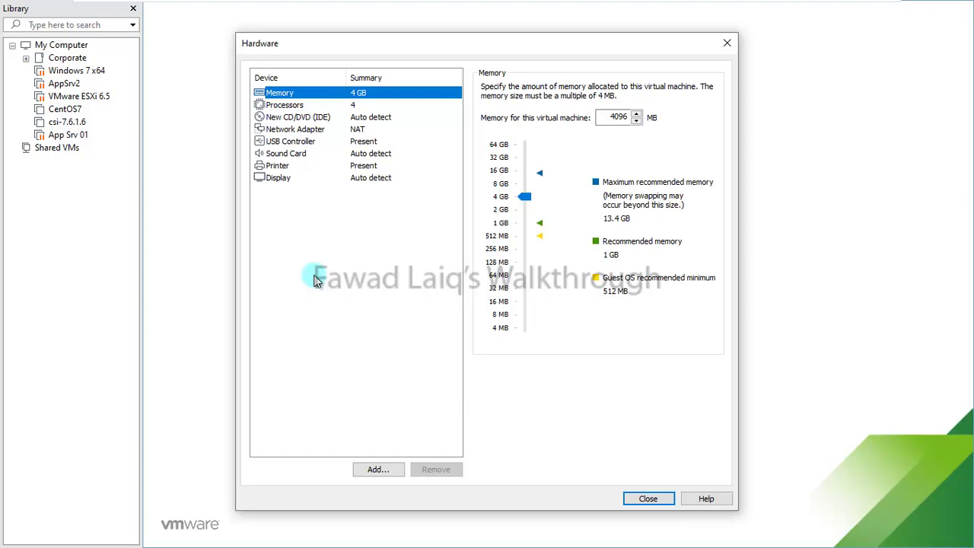
pyautogui.click(304, 116)
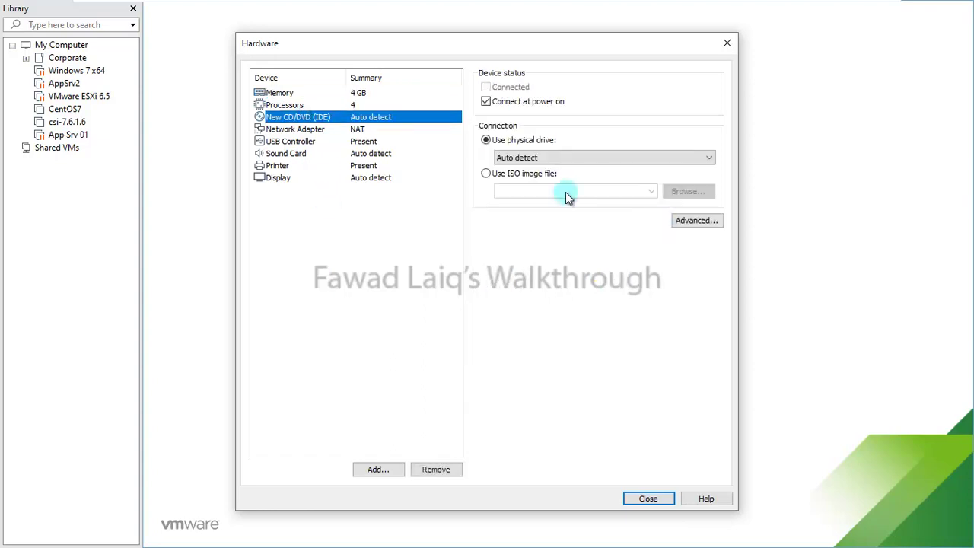
pyautogui.click(486, 174)
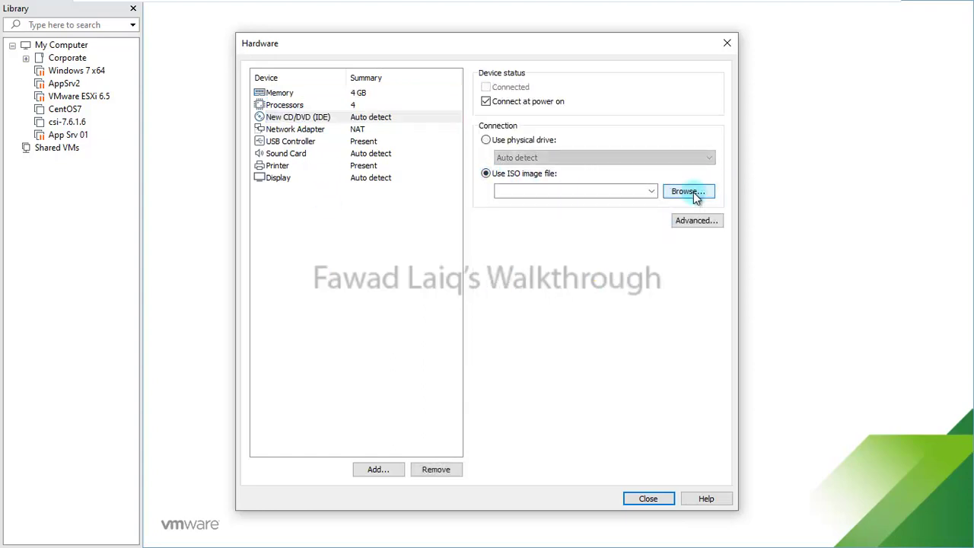
pyautogui.click(689, 191)
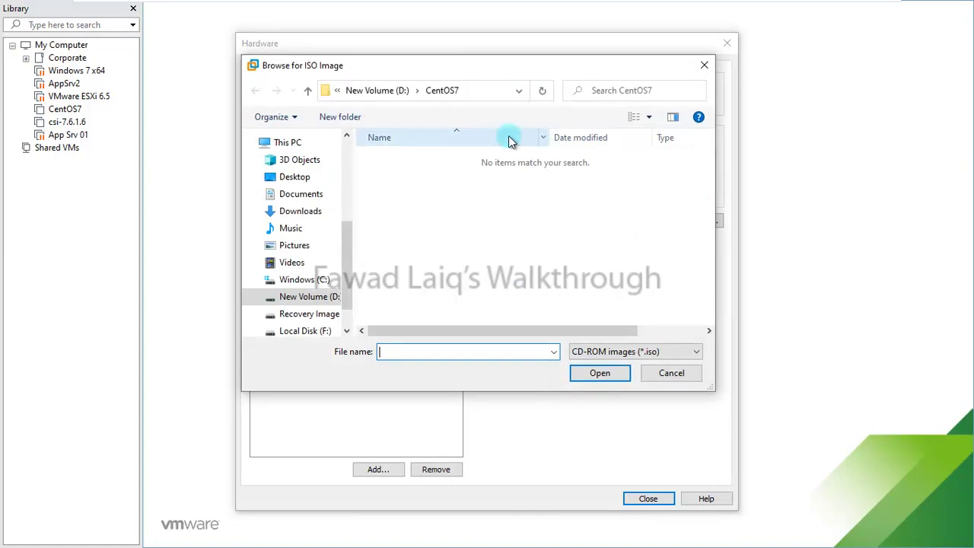
# Pick CentOS-7-x86_64-Minimal-1810 from F:\Softwares\ISO as the CD/DVD drive's image
pyautogui.click(487, 91)
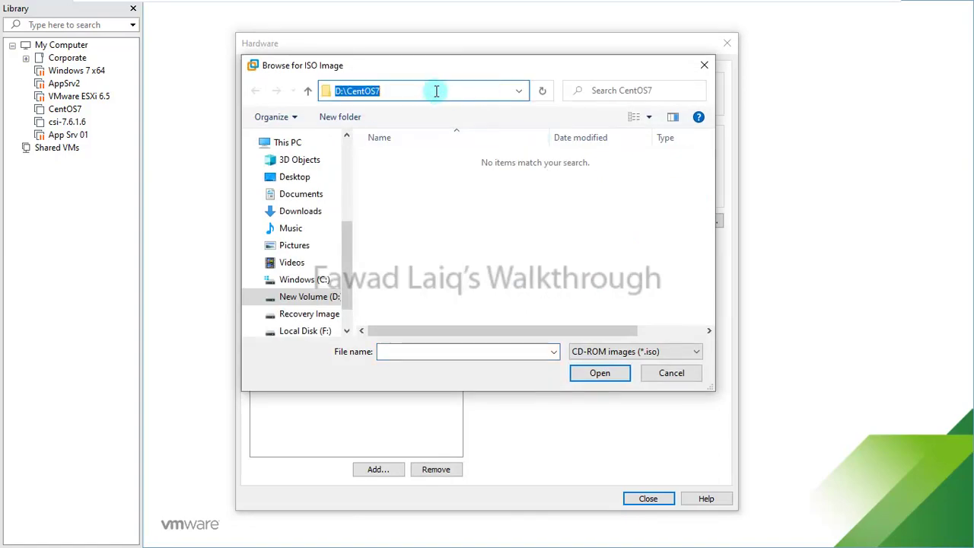
pyautogui.write('F:')
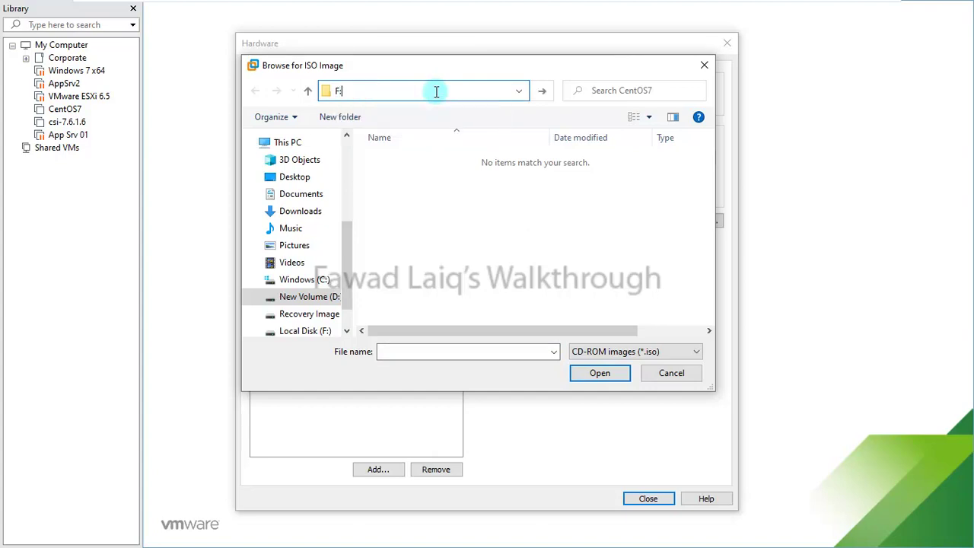
pyautogui.write('\\So')
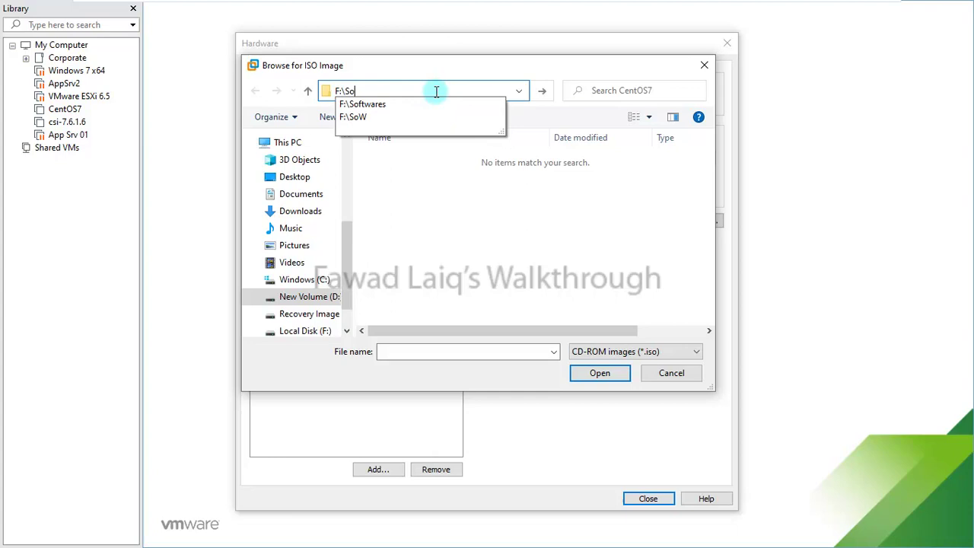
pyautogui.press('Down')
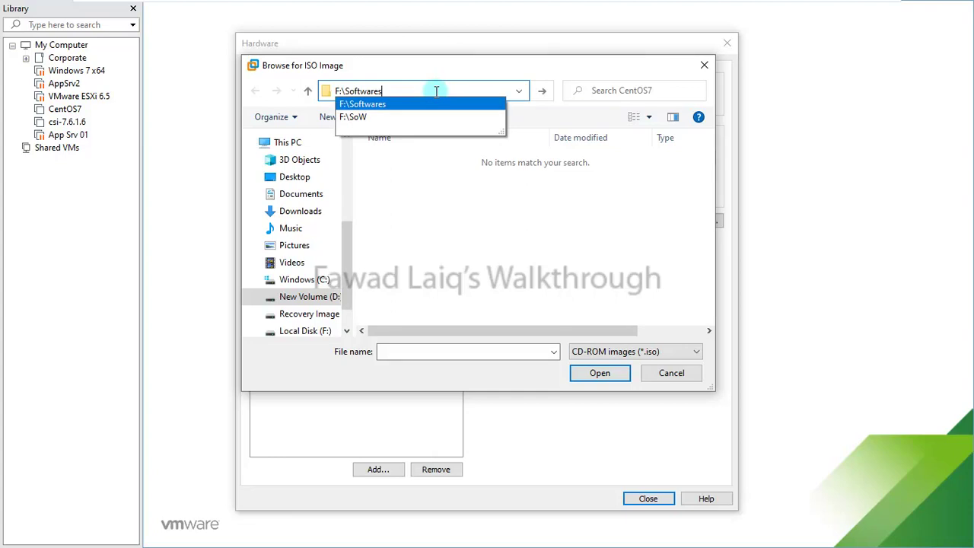
pyautogui.write('\\')
pyautogui.write('ISO')
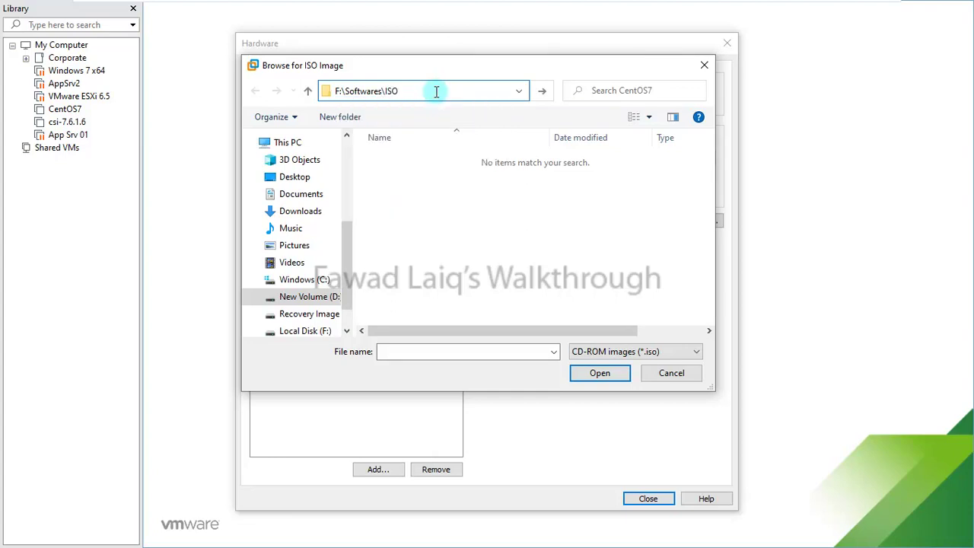
pyautogui.press('Return')
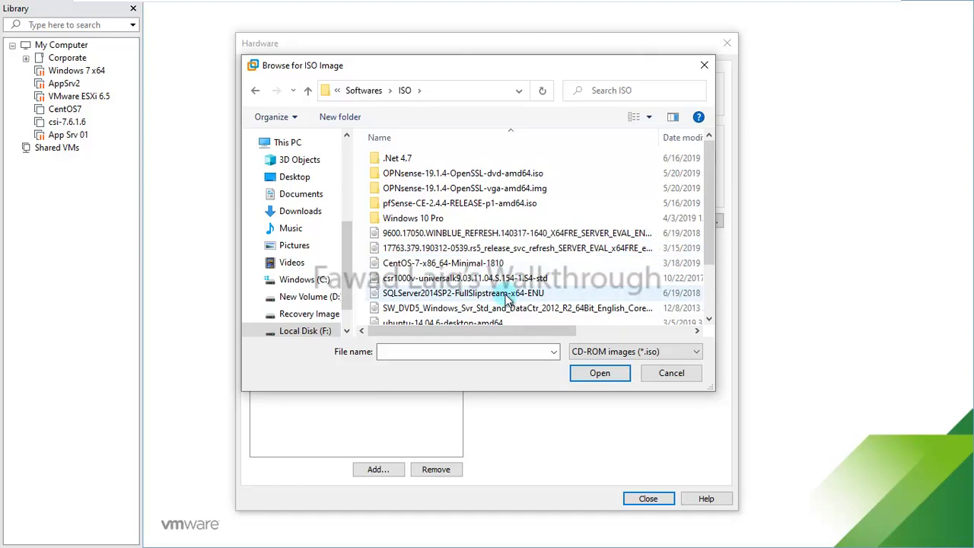
pyautogui.click(439, 264)
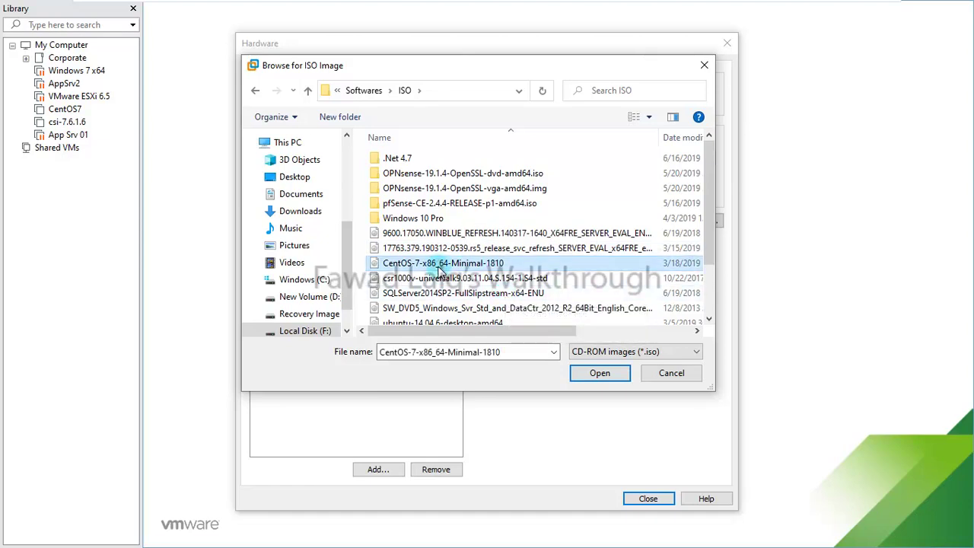
pyautogui.scroll(-1, 439, 268)
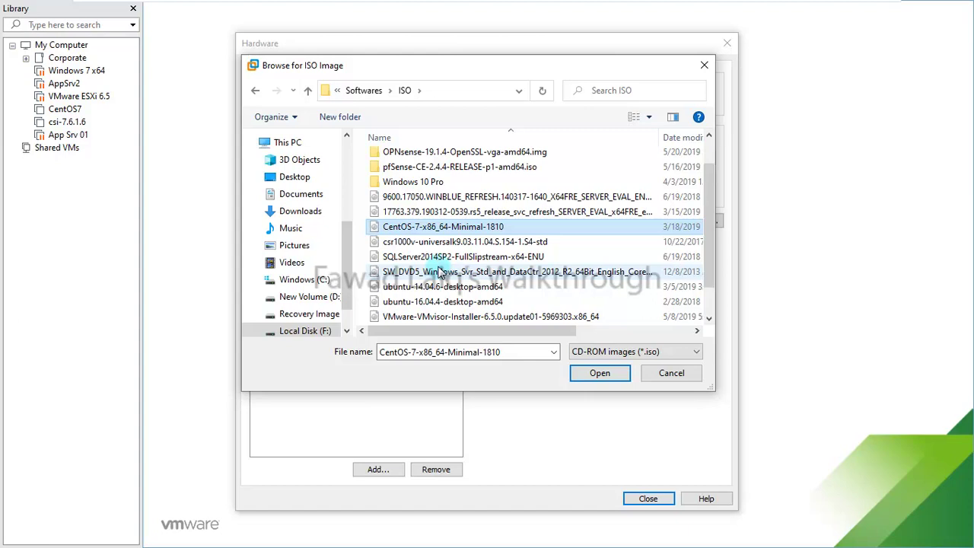
pyautogui.moveTo(449, 333); pyautogui.dragTo(520, 333)
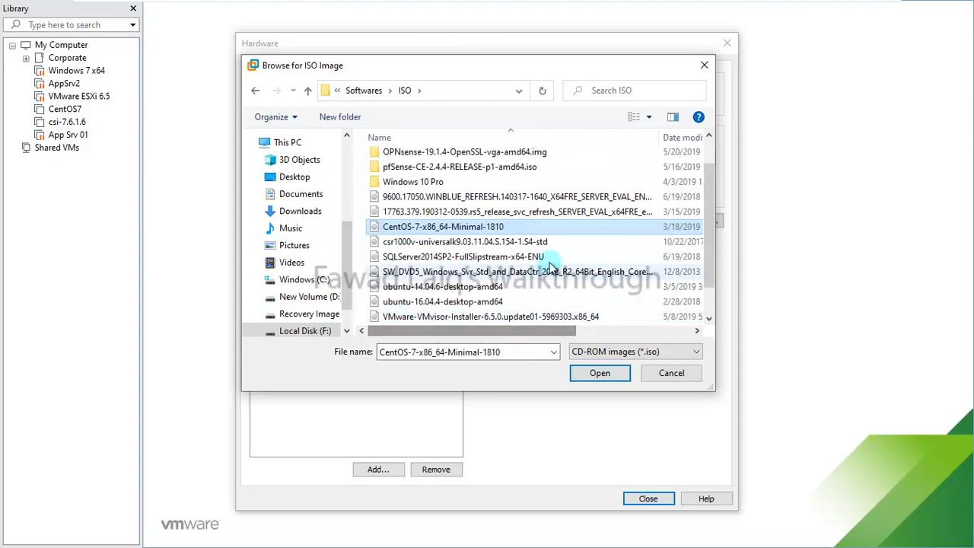
pyautogui.scroll(1, 567, 264)
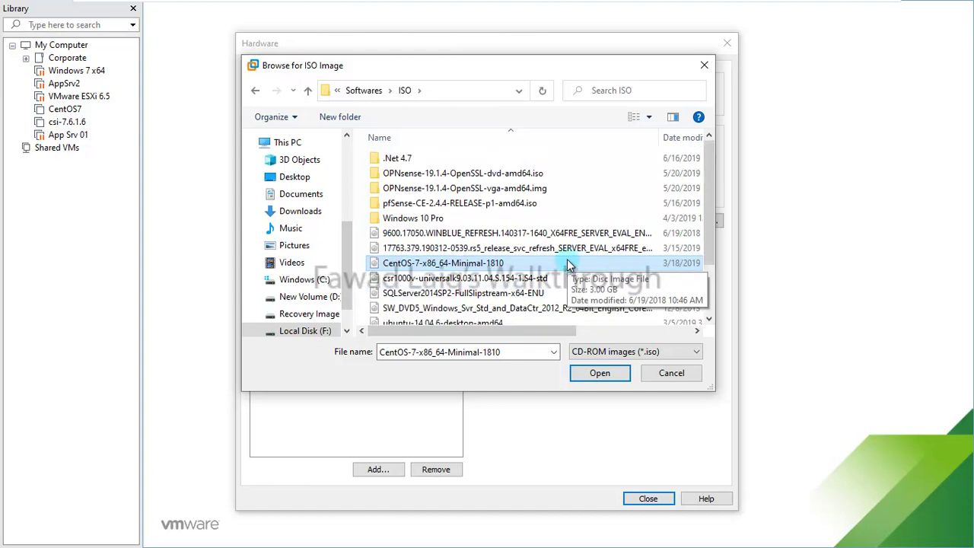
pyautogui.scroll(-1, 567, 264)
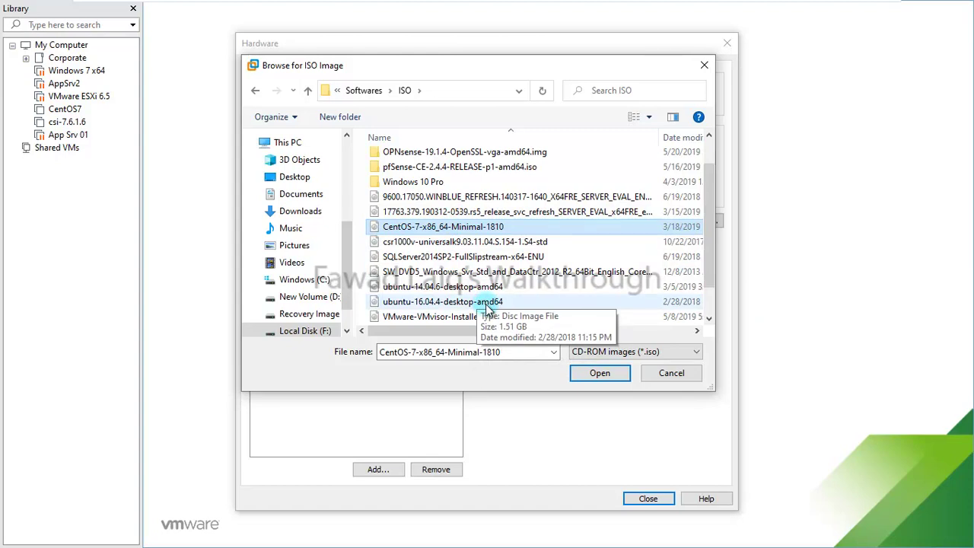
pyautogui.moveTo(480, 330)
pyautogui.mouseDown()
pyautogui.moveTo(609, 337)
pyautogui.moveTo(466, 328)
pyautogui.mouseUp()
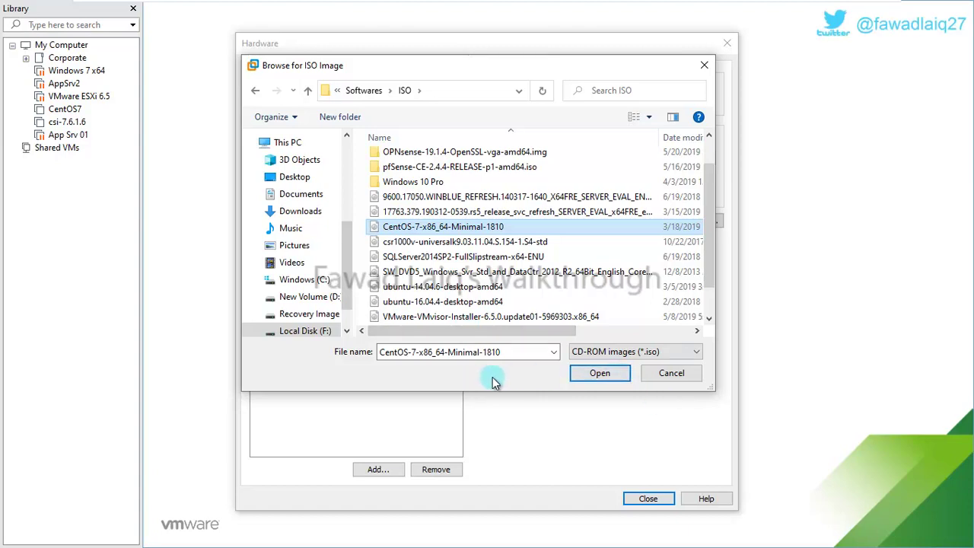
pyautogui.click(601, 375)
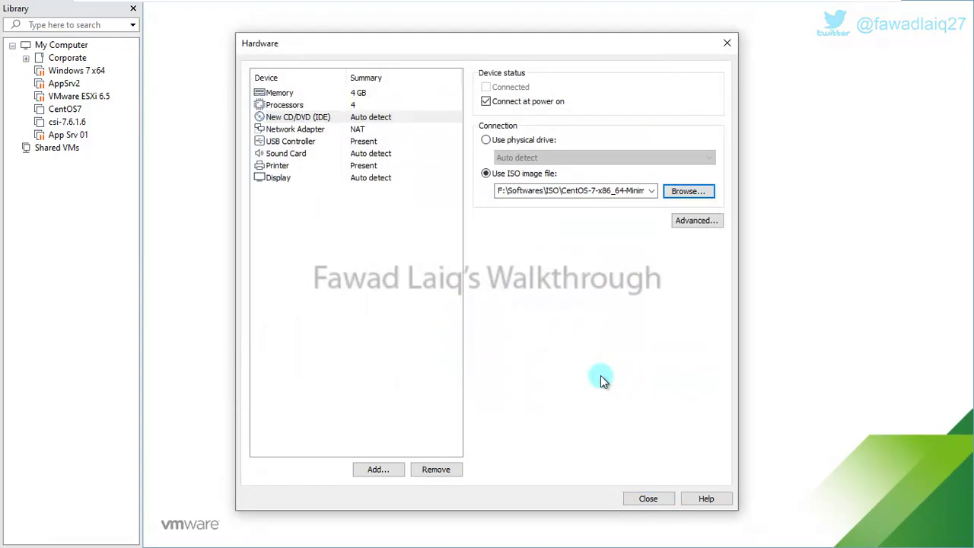
# Close the hardware settings, finish the wizard, and power on the CentOS 7 64-bit VM
pyautogui.click(650, 500)
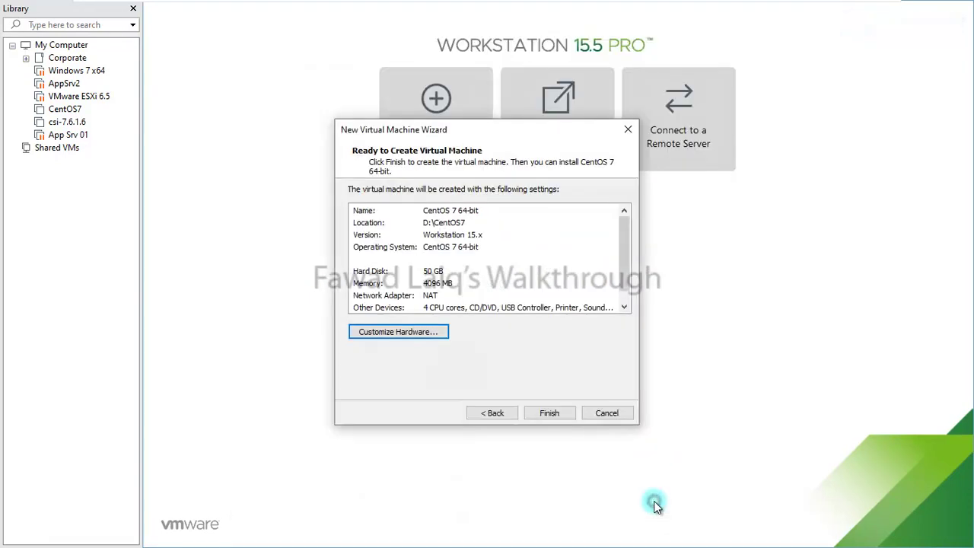
pyautogui.click(565, 417)
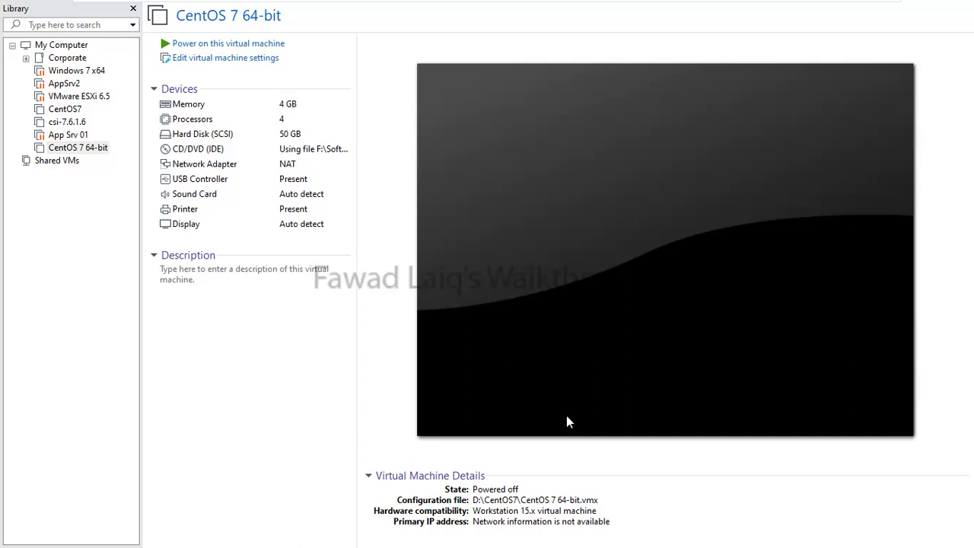
pyautogui.click(215, 43)
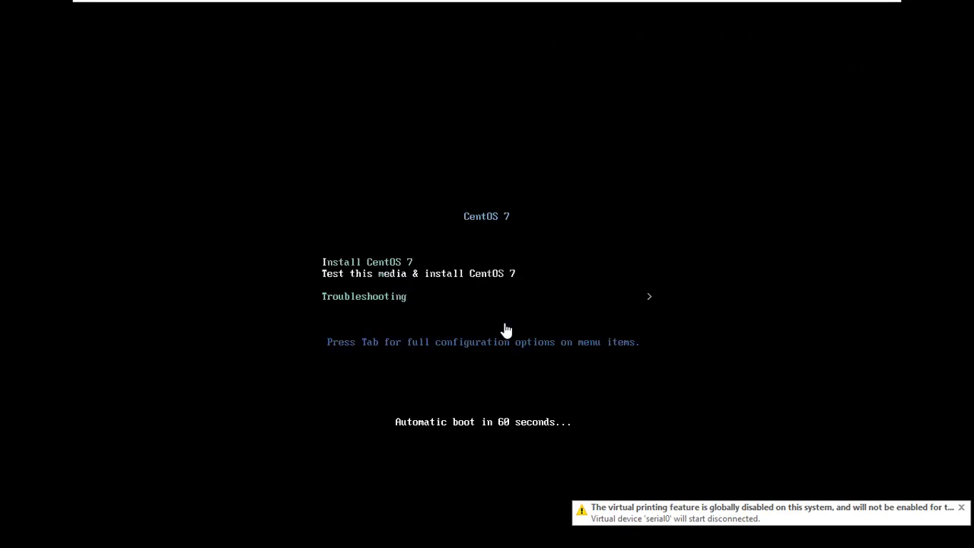
# Dismiss the virtual printing warning and launch the Install CentOS 7 boot option
pyautogui.click(961, 507)
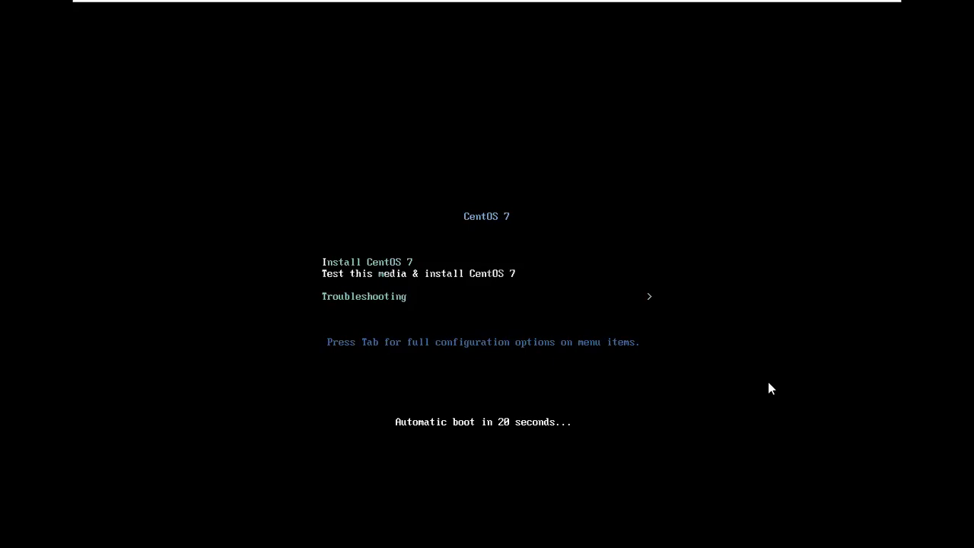
pyautogui.click(681, 302)
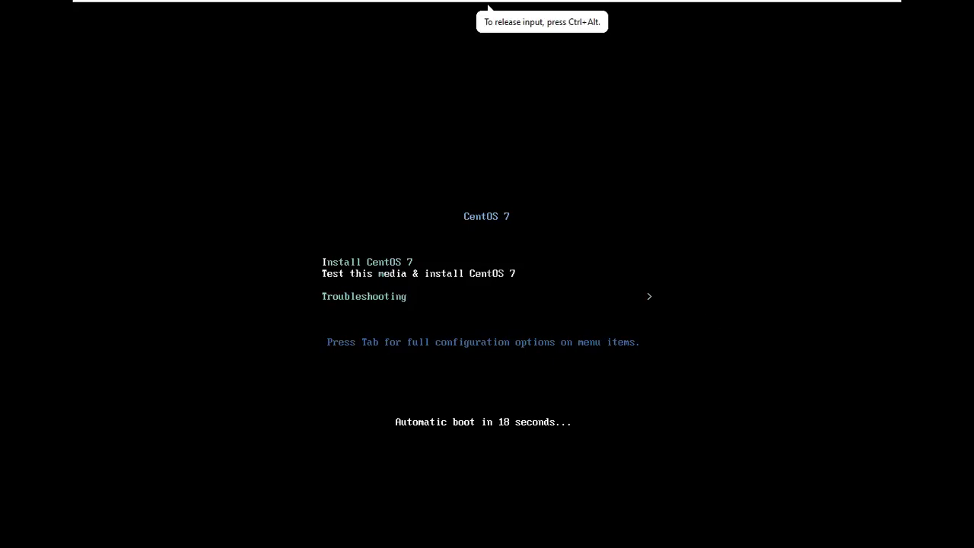
pyautogui.press('Return')
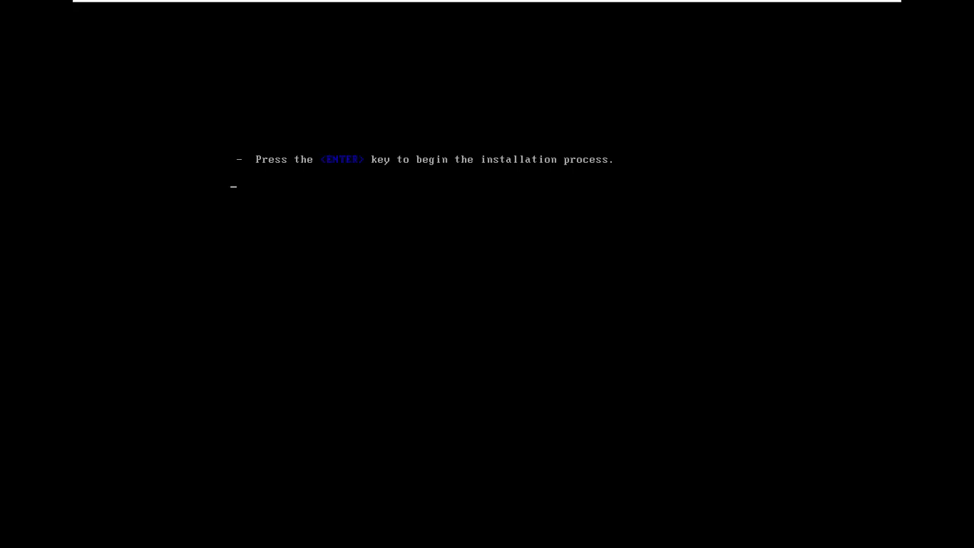
# Keep English (United States) as the installer language and continue
pyautogui.click(621, 258)
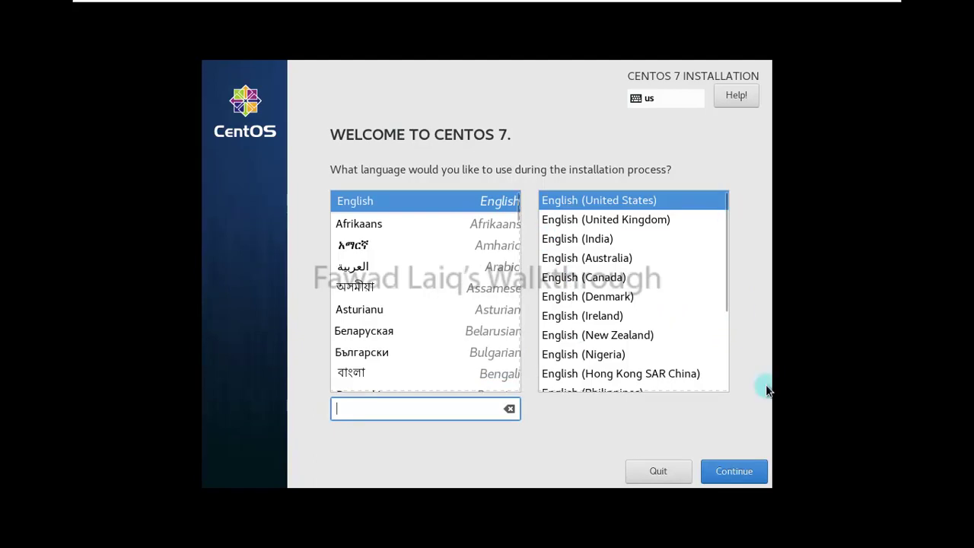
pyautogui.click(744, 472)
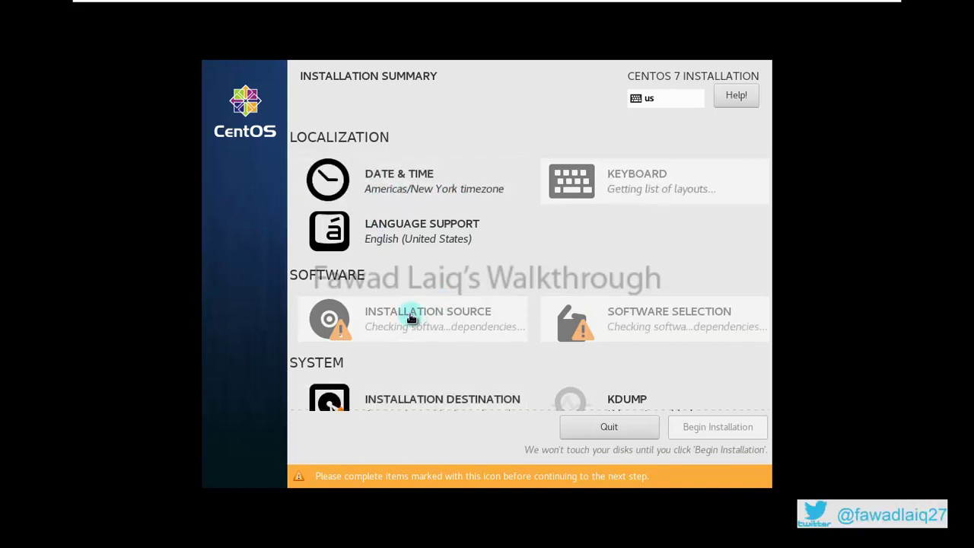
# Confirm the Americas/New York timezone in Date & Time
pyautogui.click(383, 188)
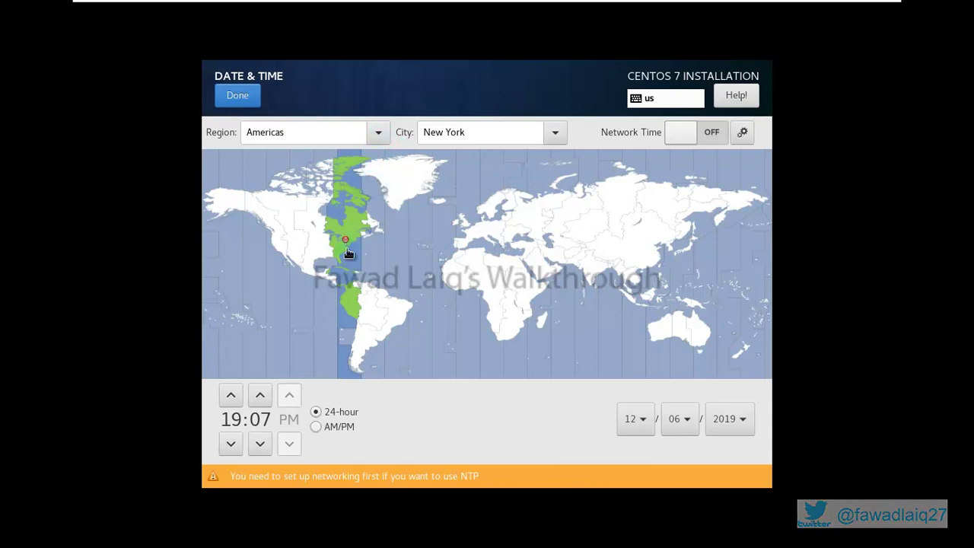
pyautogui.click(422, 453)
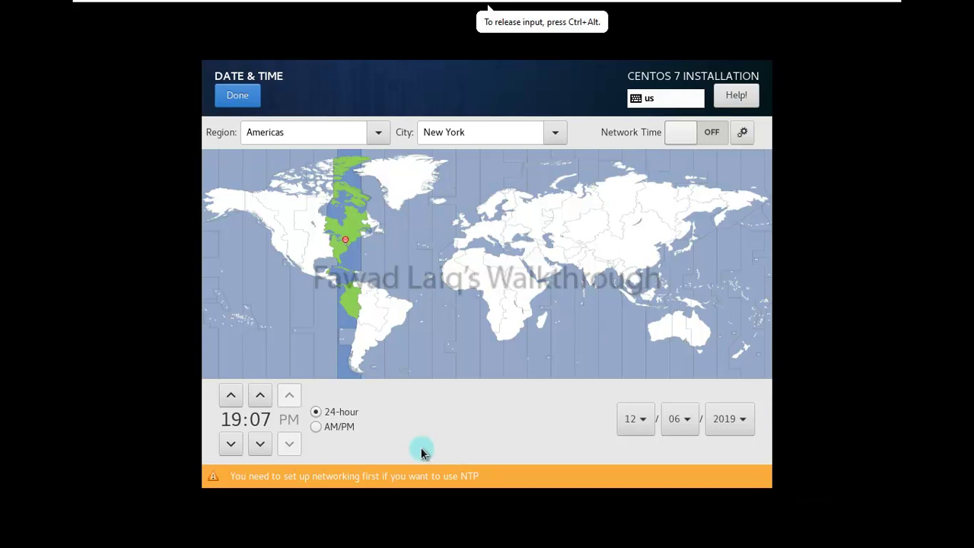
pyautogui.click(236, 98)
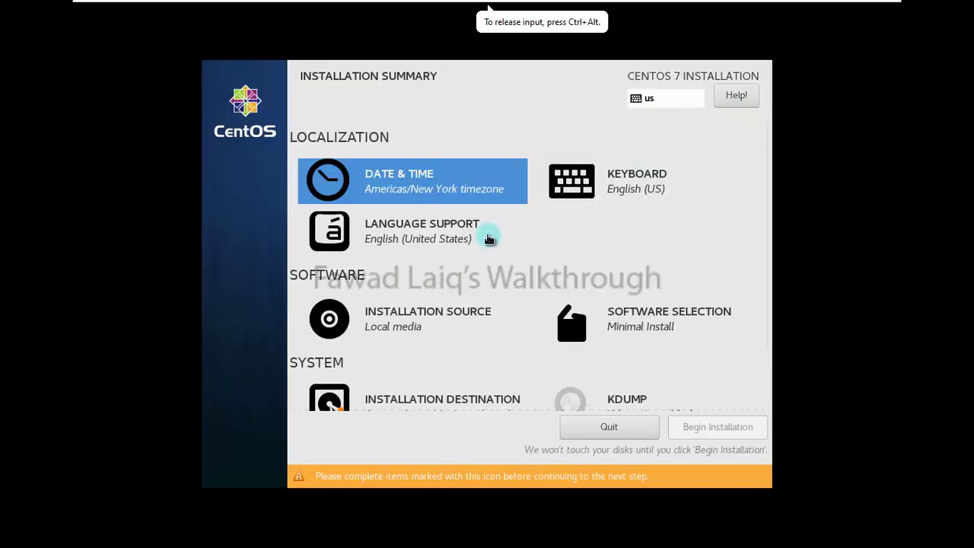
# Deselect the 50 GiB disk so Installation Destination shows no disks selected
pyautogui.click(419, 305)
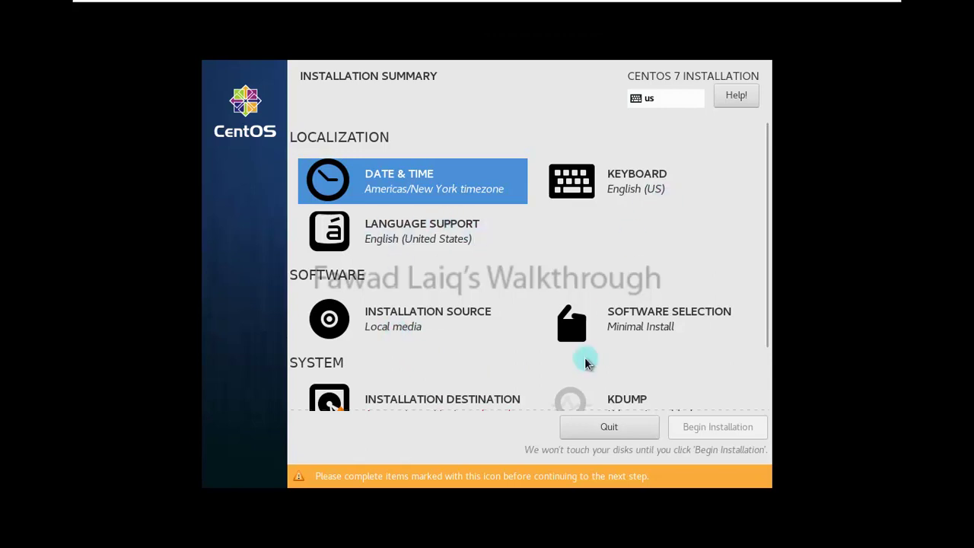
pyautogui.scroll(-2, 454, 346)
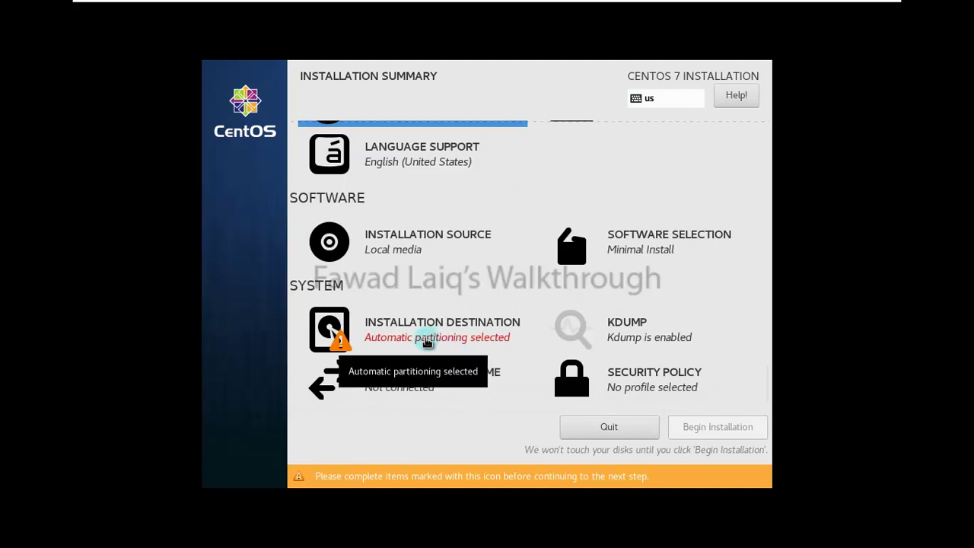
pyautogui.click(426, 342)
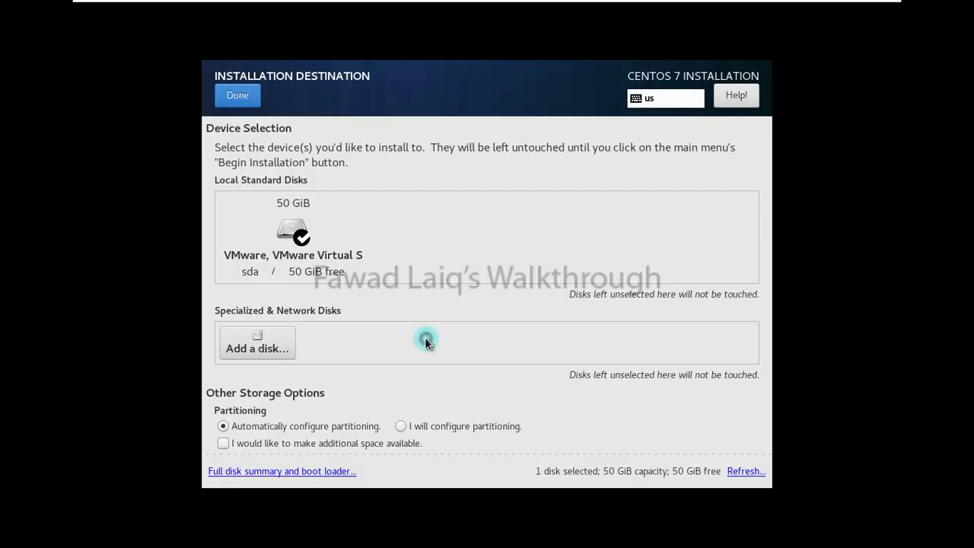
pyautogui.click(298, 236)
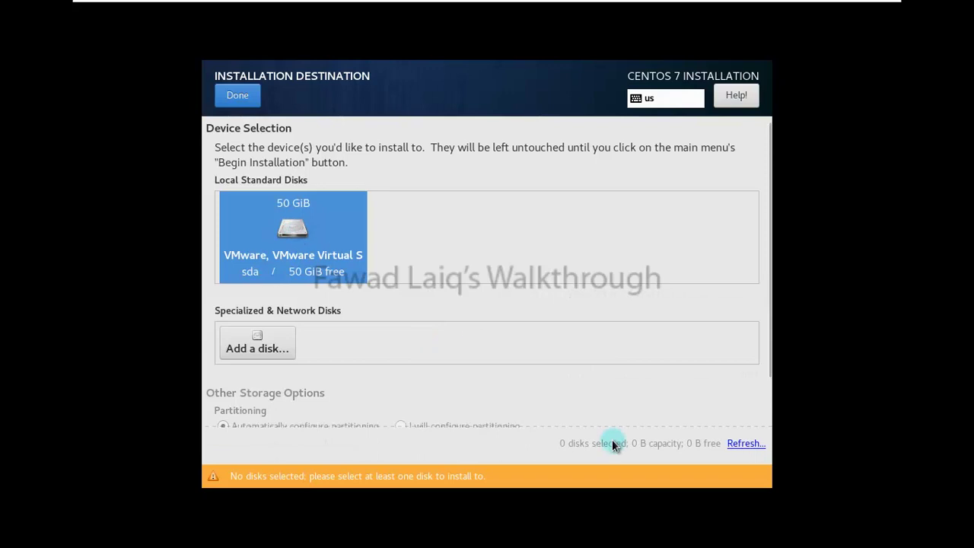
pyautogui.click(245, 96)
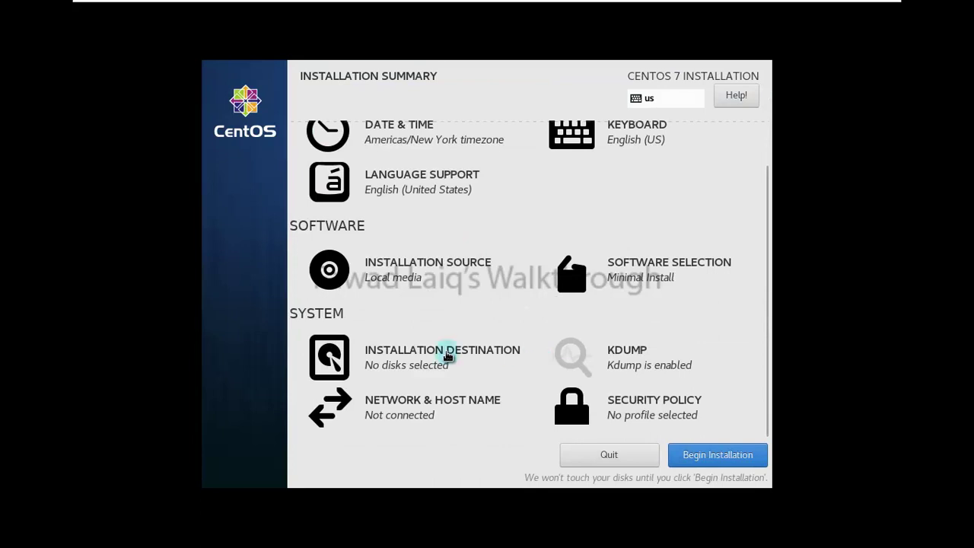
# Replace the localhost.localdomain host name with KVM and apply it
pyautogui.click(407, 403)
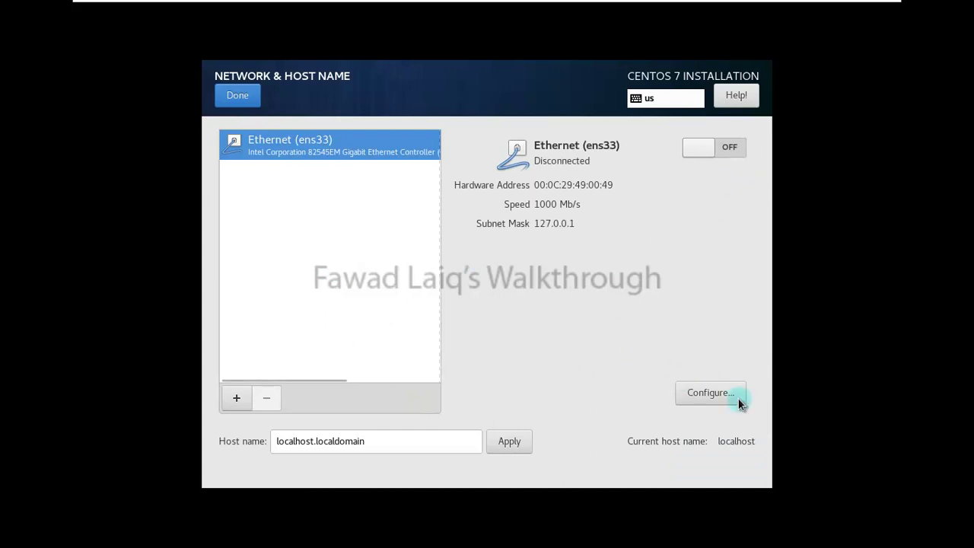
pyautogui.click(417, 455)
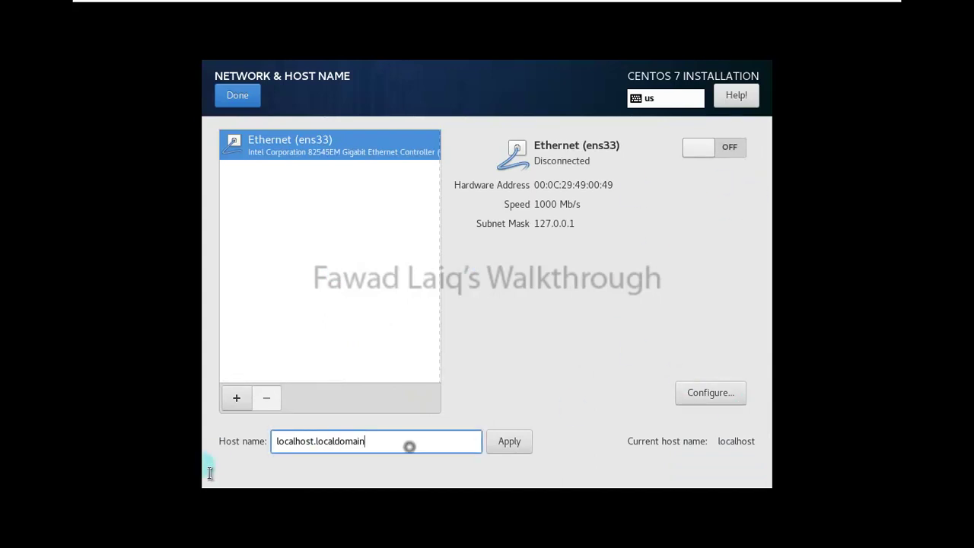
pyautogui.moveTo(390, 443); pyautogui.dragTo(239, 459)
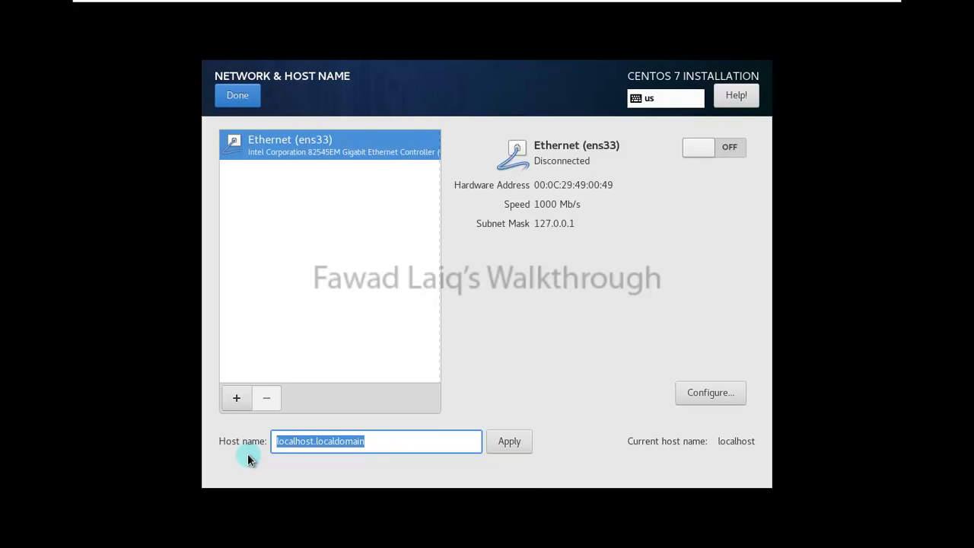
pyautogui.write('KVM')
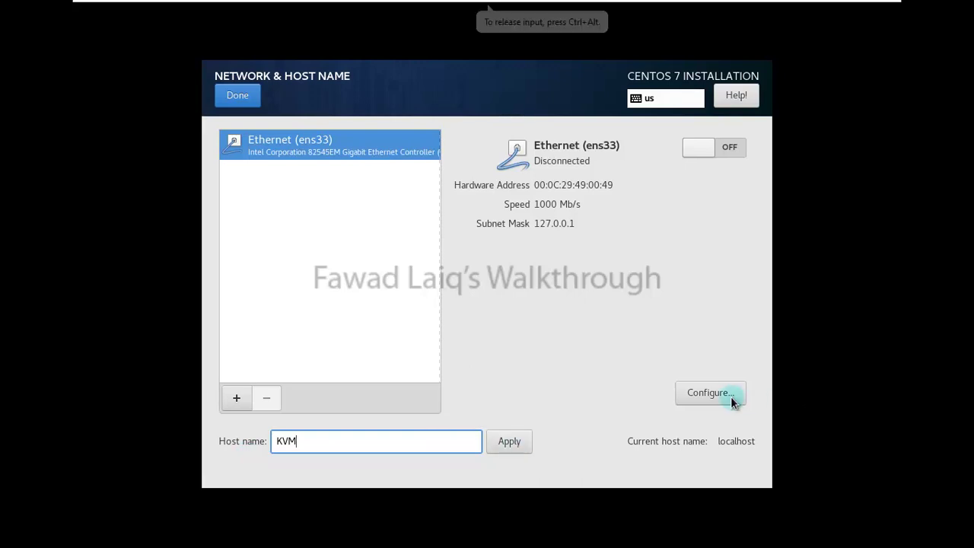
pyautogui.click(519, 445)
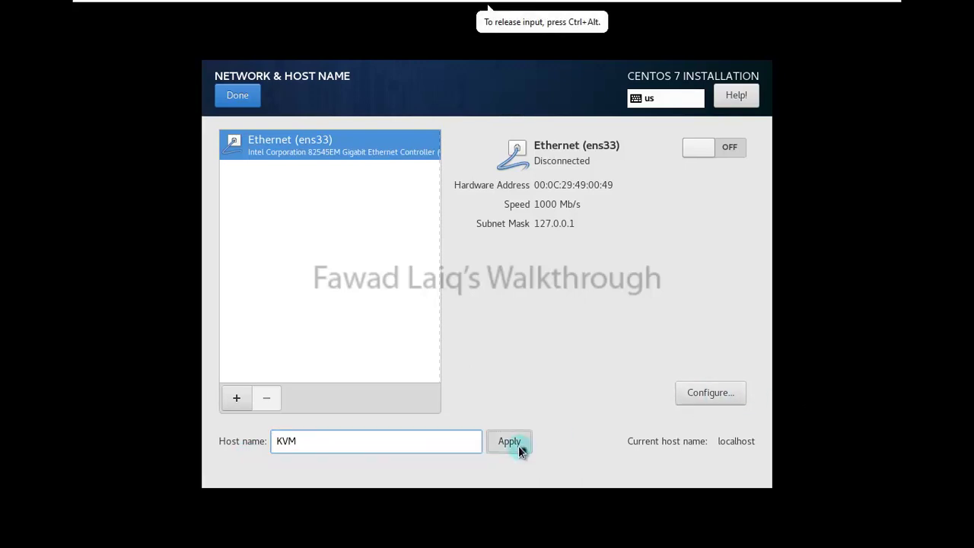
pyautogui.click(717, 392)
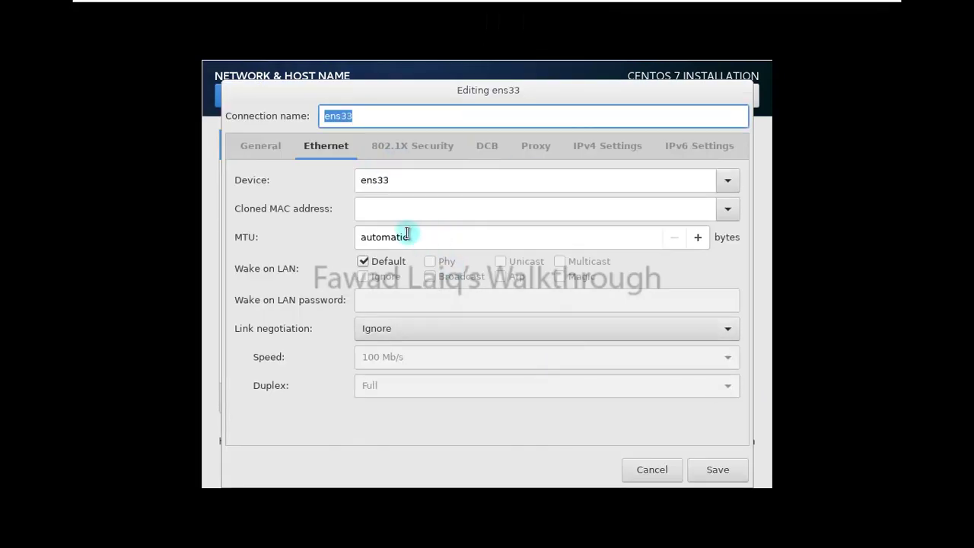
# Set ens33 IPv4 to Manual with address 192.168.10.141, netmask 24, gateway 192.168.10.2, and save
pyautogui.click(616, 144)
pyautogui.click(495, 184)
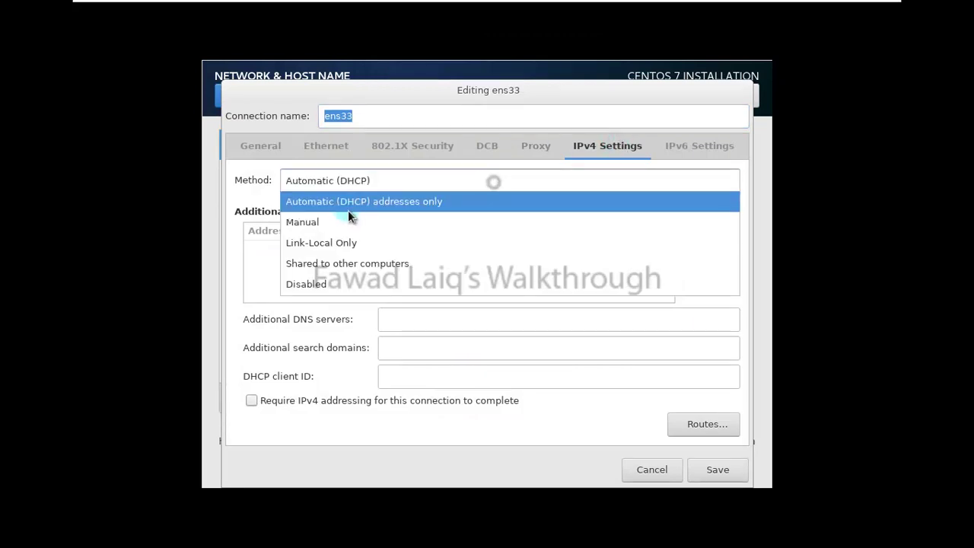
pyautogui.click(325, 220)
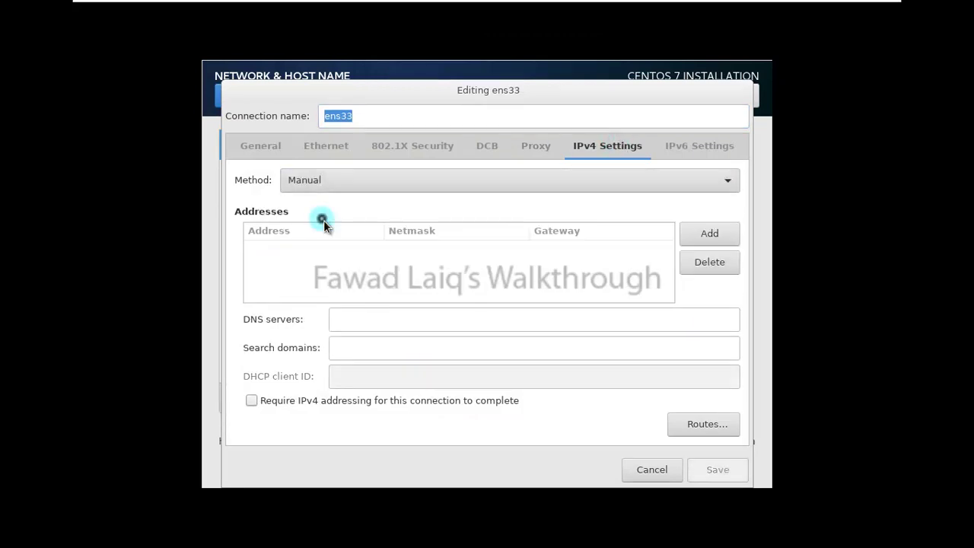
pyautogui.click(707, 228)
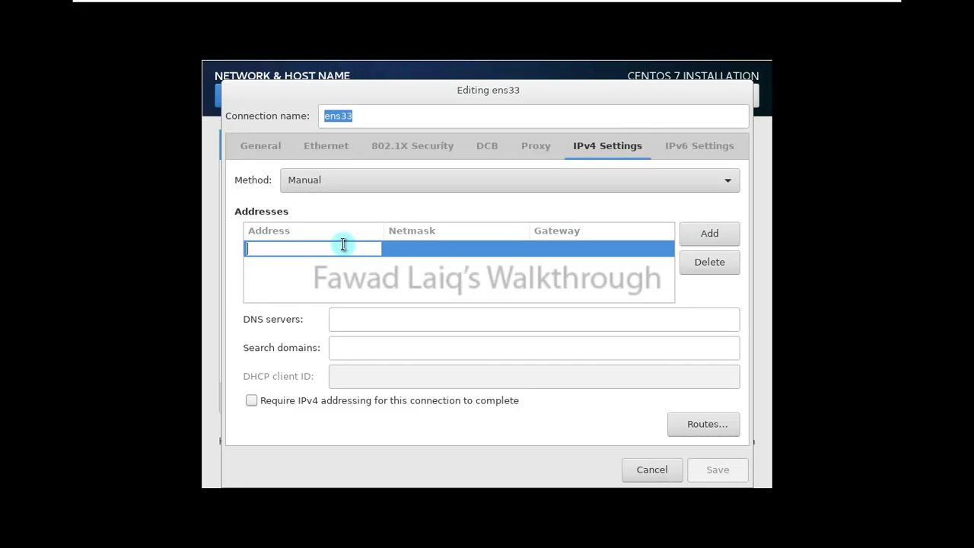
pyautogui.write('192.')
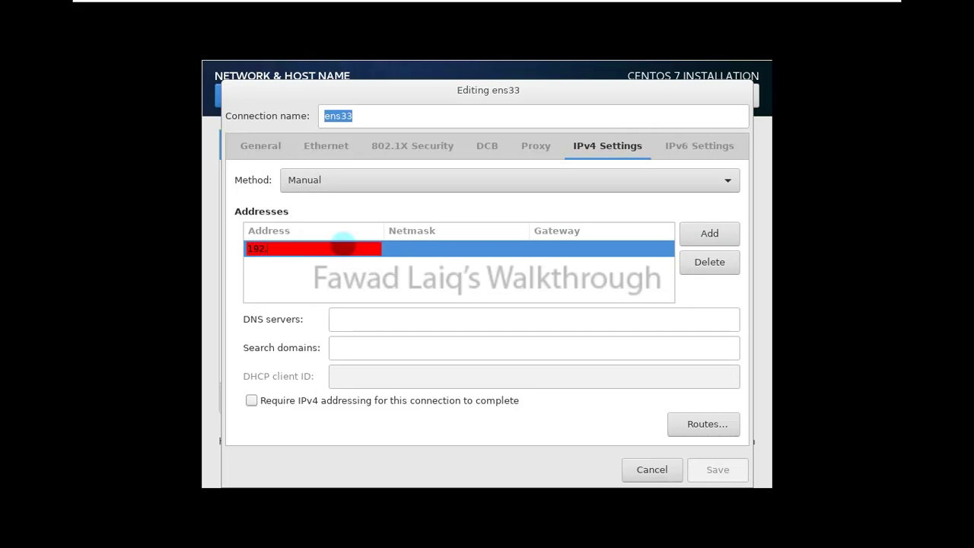
pyautogui.write('168.10.141')
pyautogui.press('Tab')
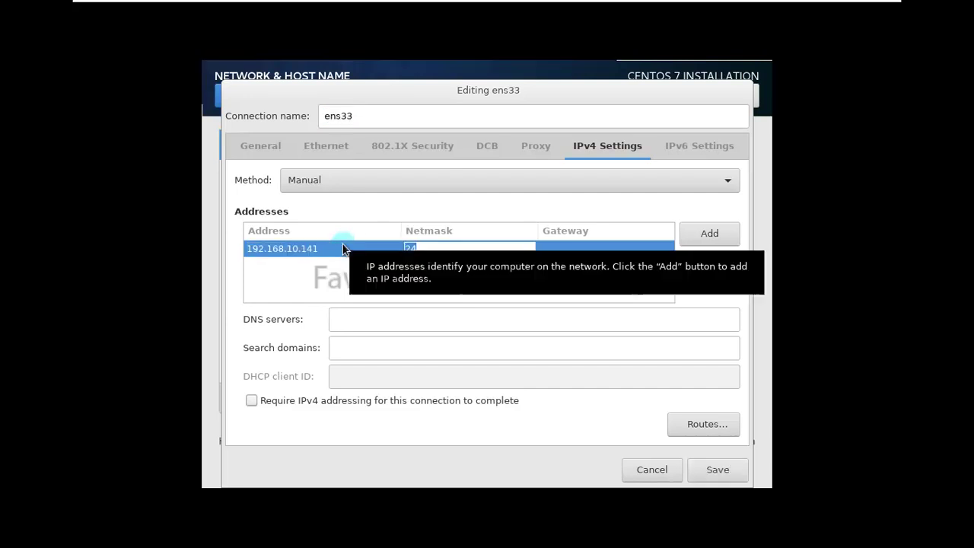
pyautogui.click(601, 250)
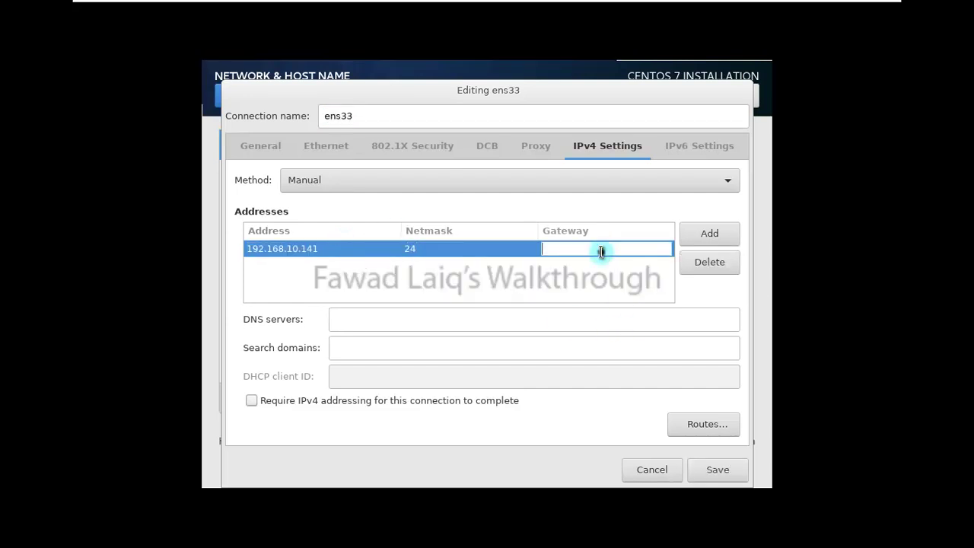
pyautogui.write('192.168')
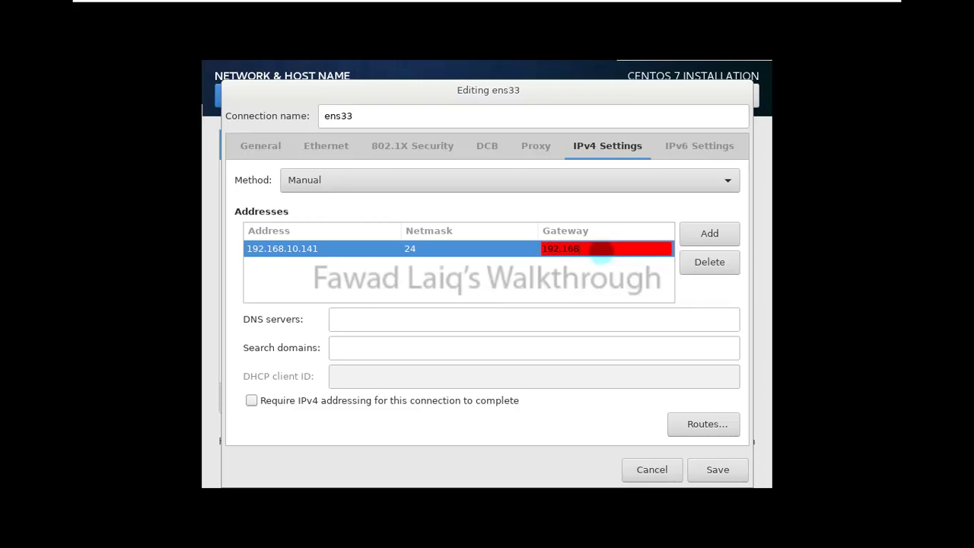
pyautogui.write('.10.2')
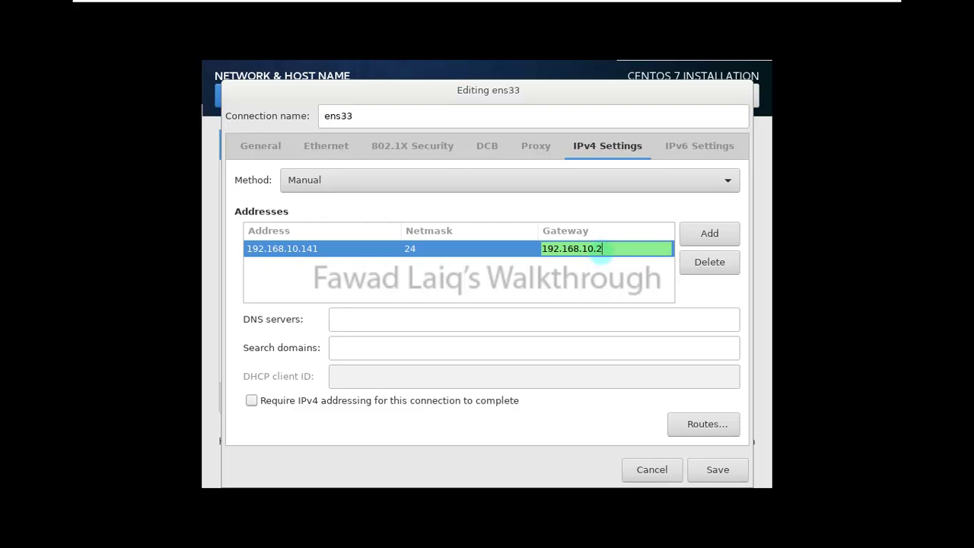
pyautogui.click(727, 473)
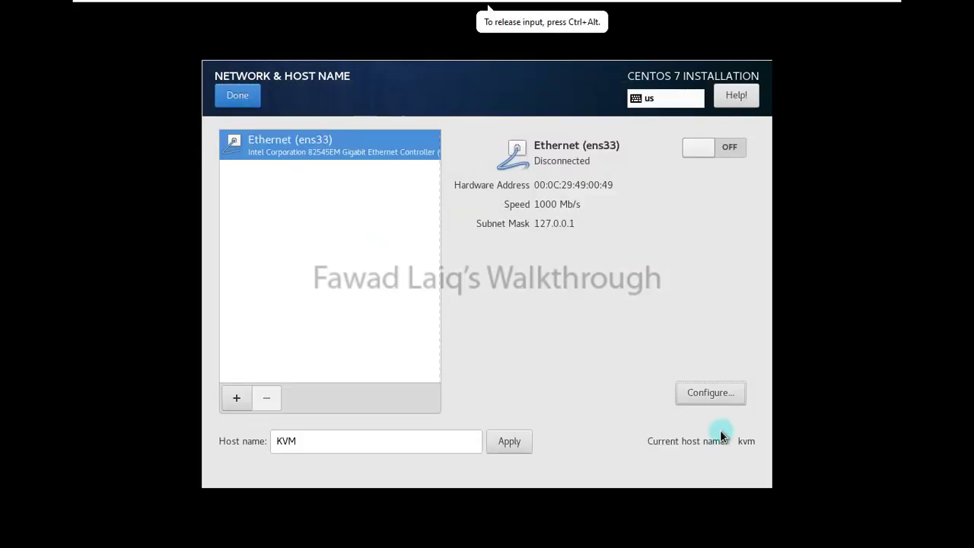
# Enable automatic connection for ens33 and apply the host name KVM
pyautogui.click(719, 394)
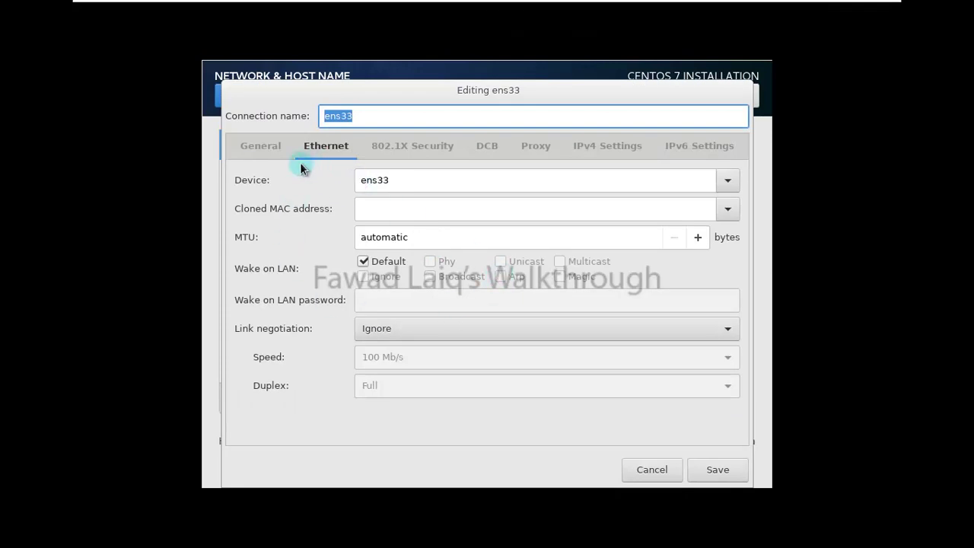
pyautogui.click(261, 145)
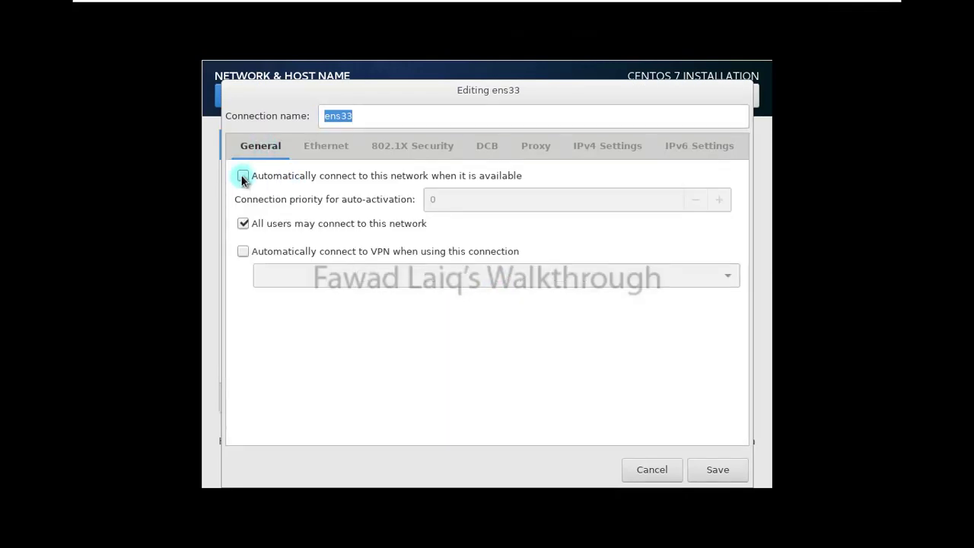
pyautogui.click(242, 176)
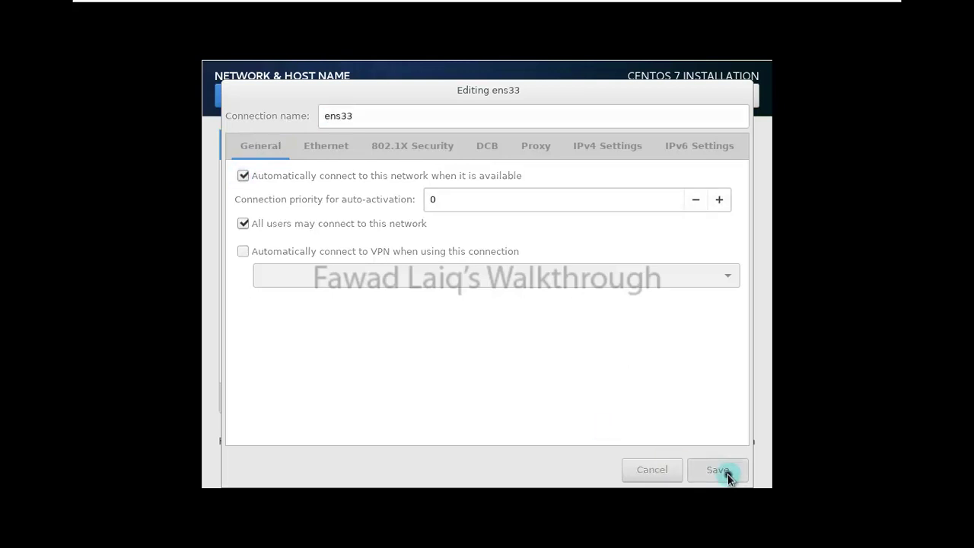
pyautogui.click(718, 470)
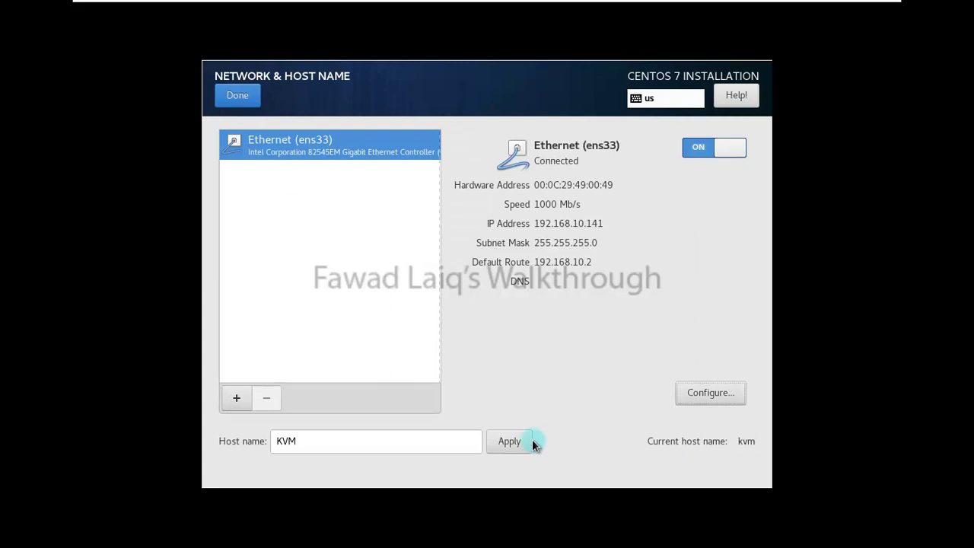
pyautogui.click(513, 443)
# Finish network setup, leave Security Policy without a profile, begin installation, and open Root Password
pyautogui.click(244, 99)
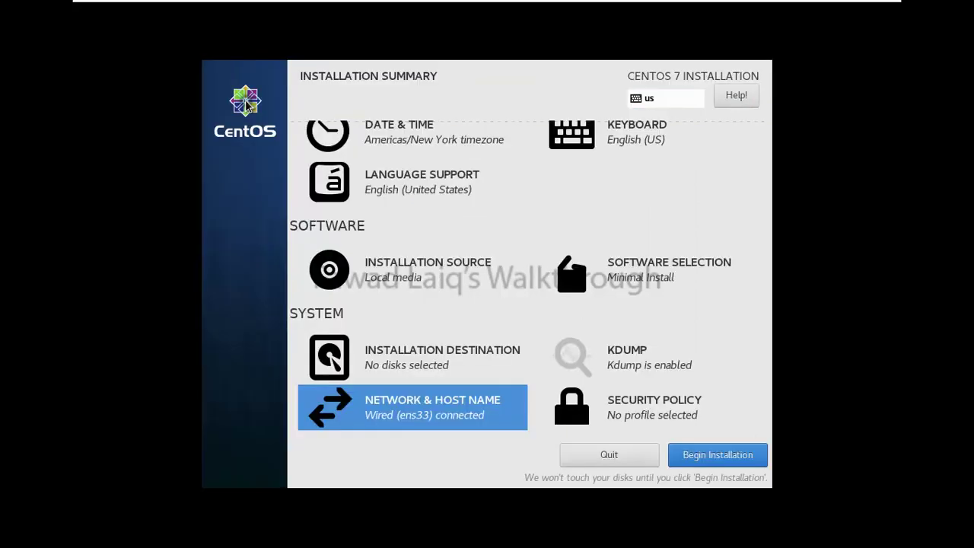
pyautogui.click(659, 410)
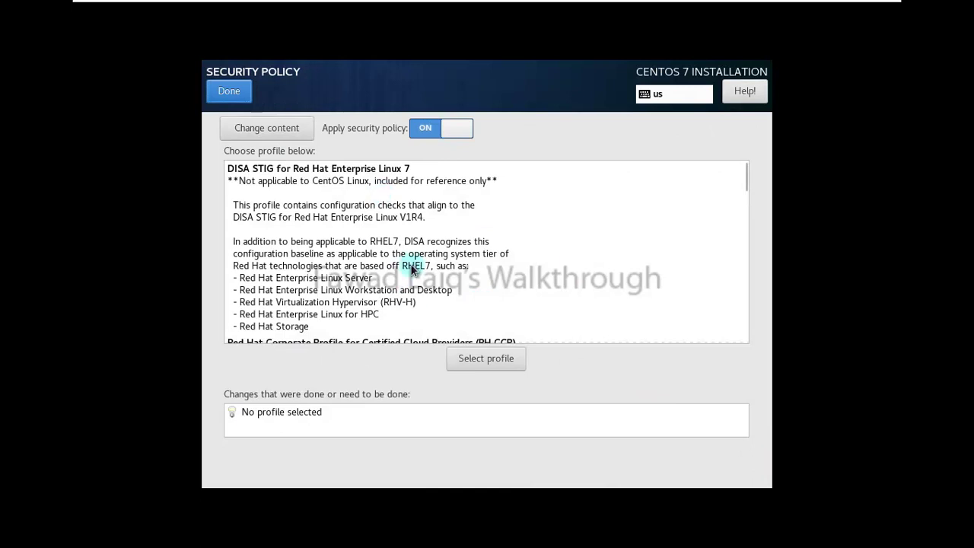
pyautogui.click(230, 93)
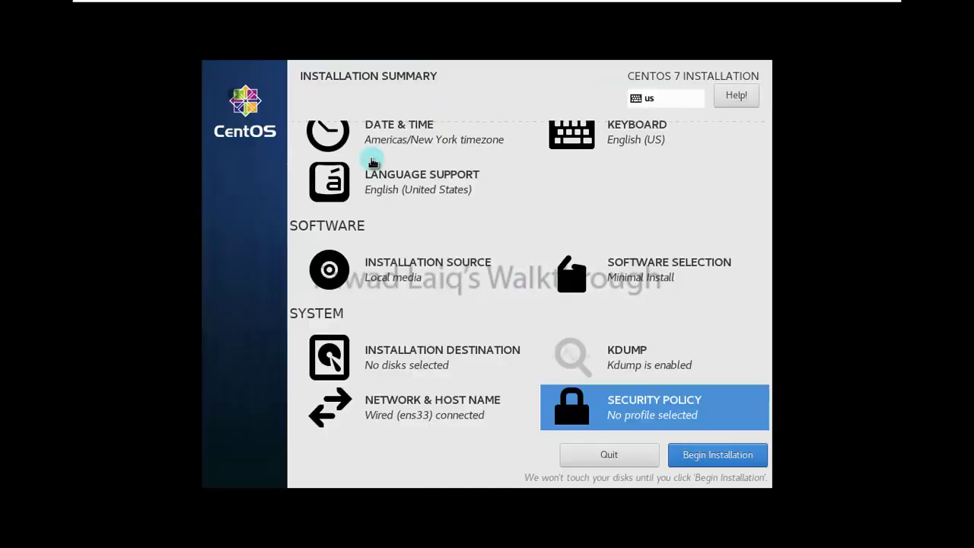
pyautogui.click(729, 459)
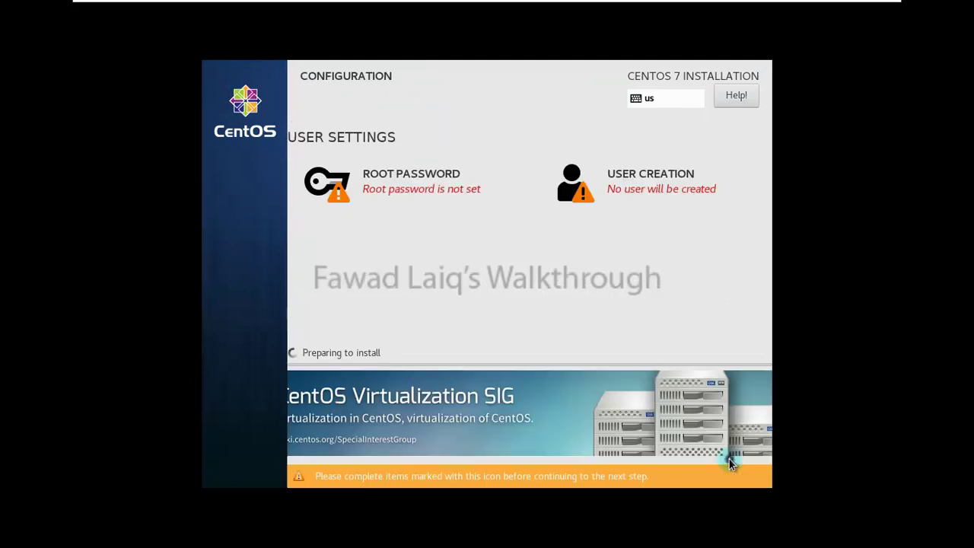
pyautogui.click(421, 194)
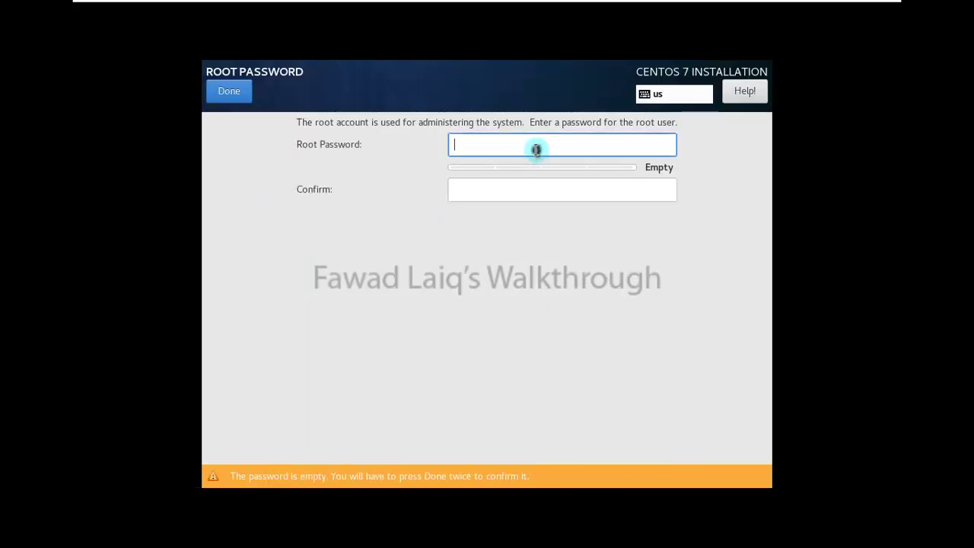
# Enter the root password in both fields and accept it despite the weak-password warning
pyautogui.write('123')
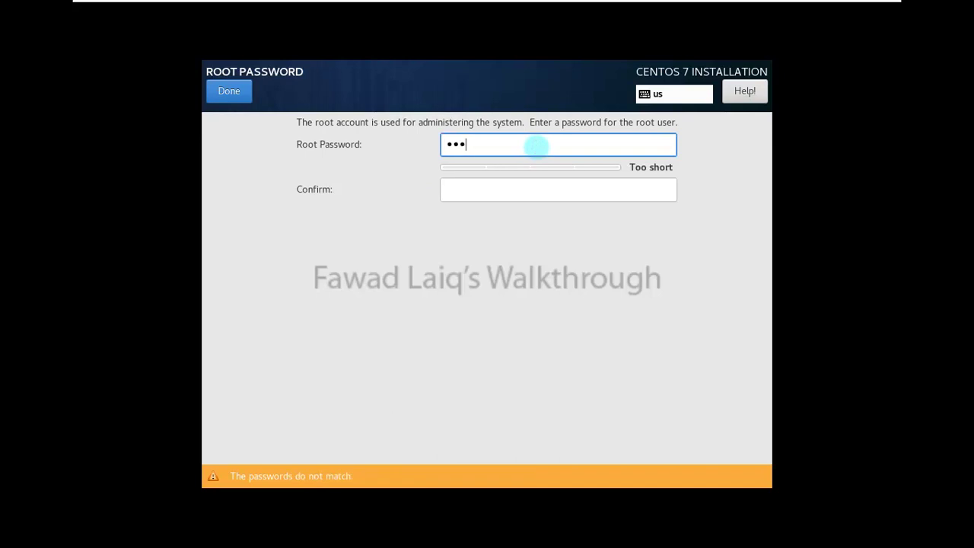
pyautogui.write('4567')
pyautogui.press('Tab')
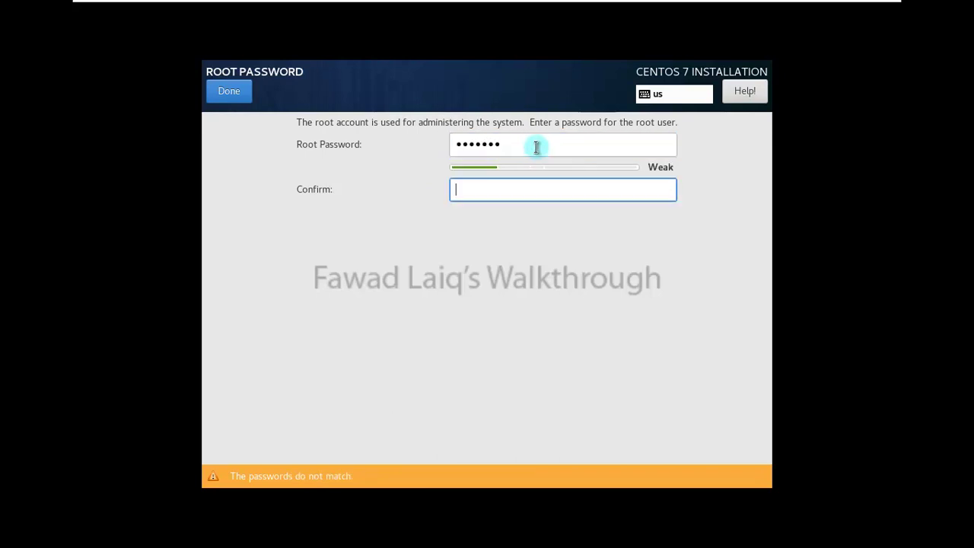
pyautogui.write('1234567')
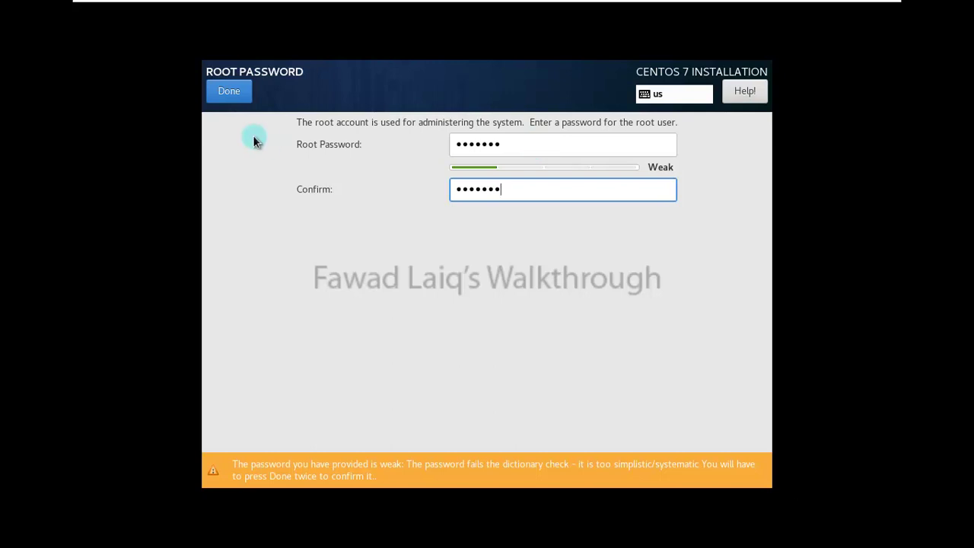
pyautogui.click(517, 145)
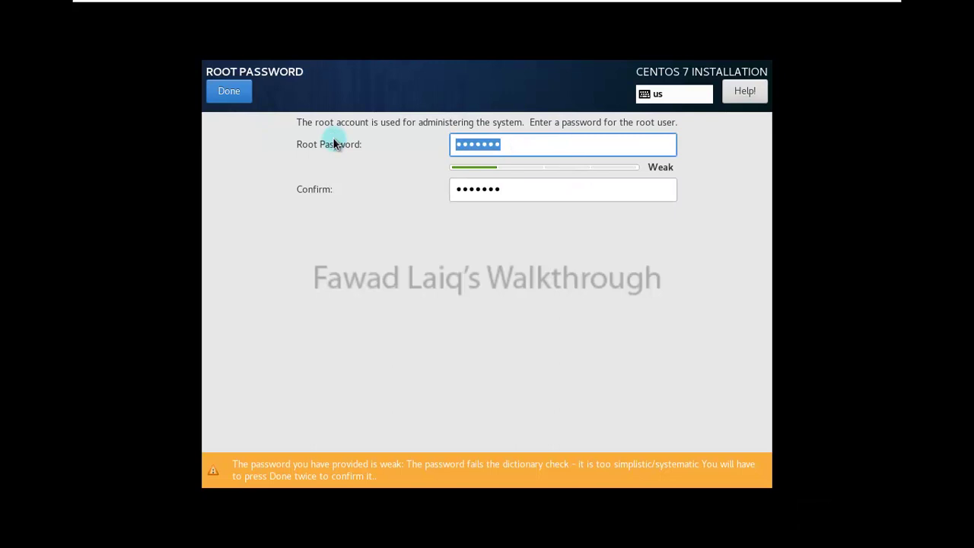
pyautogui.write('r')
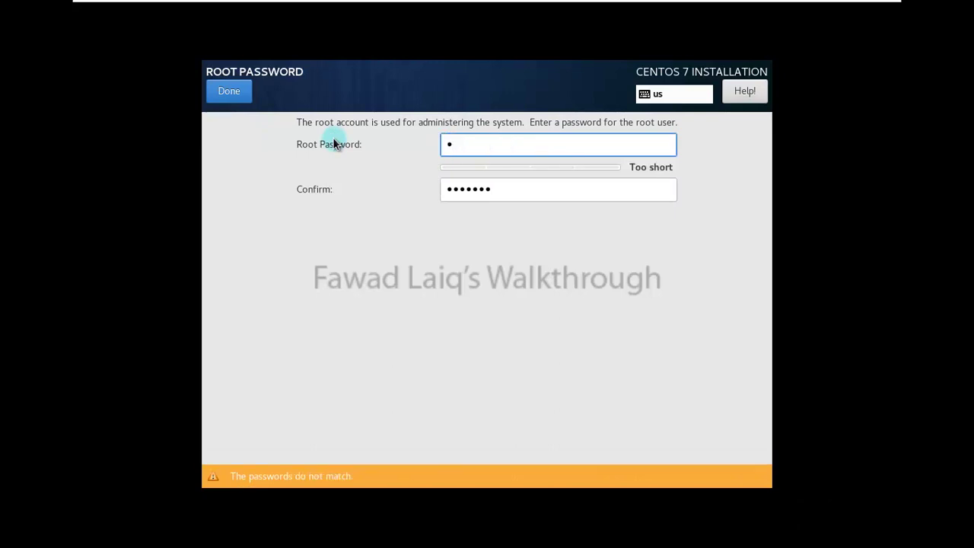
pyautogui.write('e')
pyautogui.press('BackSpace')
pyautogui.press('BackSpace')
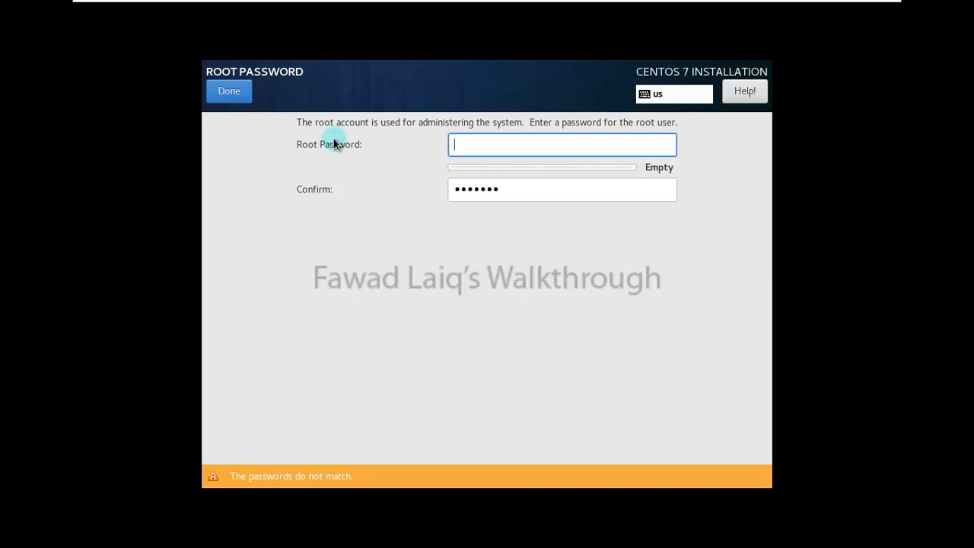
pyautogui.write('*******')
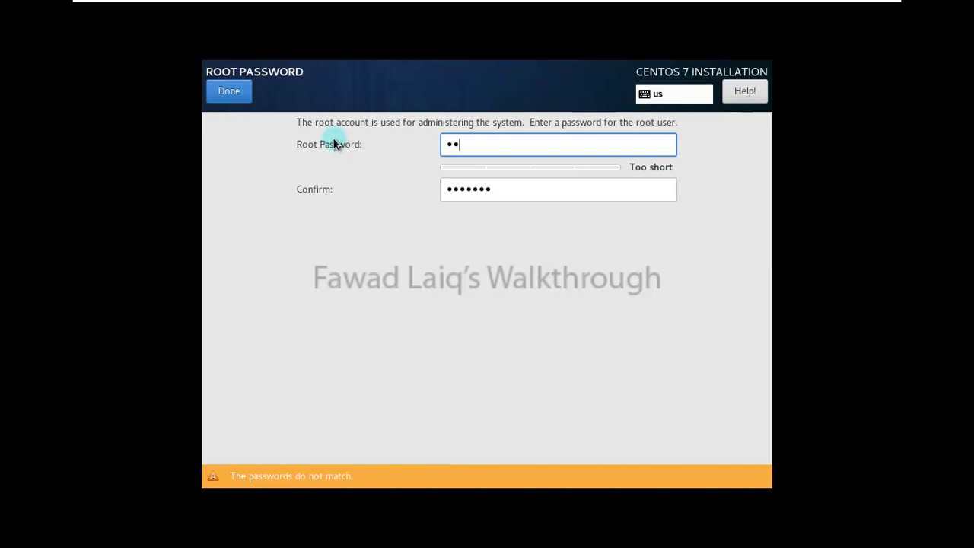
pyautogui.write('*')
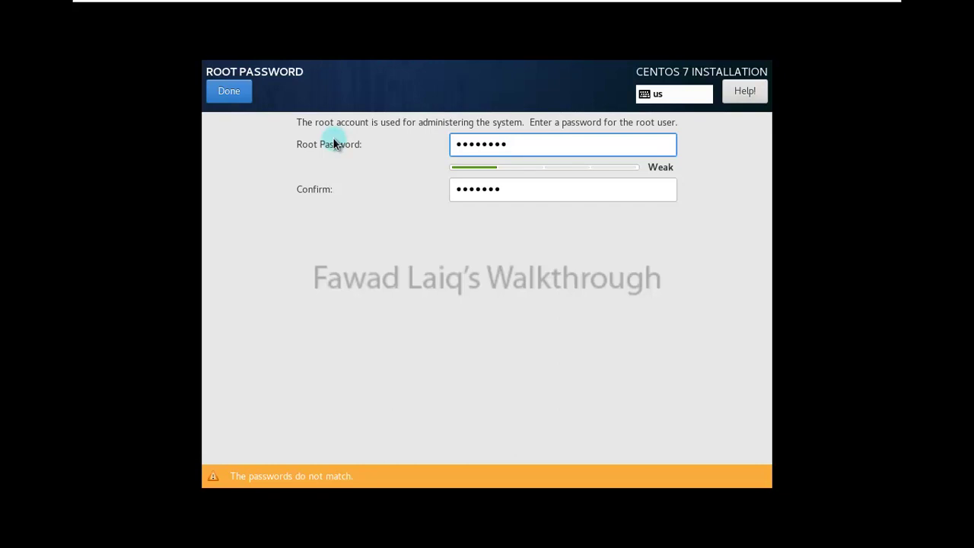
pyautogui.write('****')
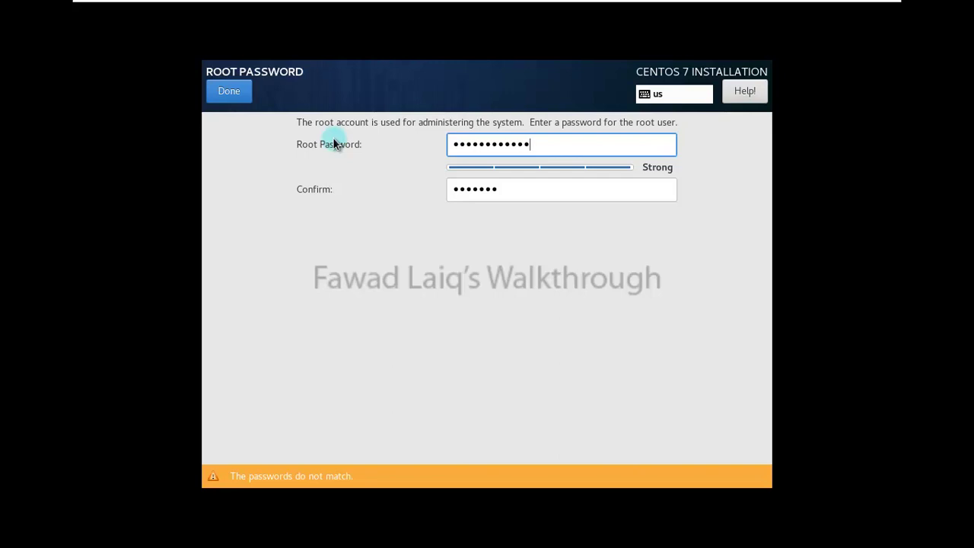
pyautogui.press('BackSpace')
pyautogui.press('BackSpace')
pyautogui.press('BackSpace')
pyautogui.press('BackSpace')
pyautogui.press('BackSpace')
pyautogui.press('BackSpace')
pyautogui.press('BackSpace')
pyautogui.press('BackSpace')
pyautogui.press('BackSpace')
pyautogui.press('BackSpace')
pyautogui.press('BackSpace')
pyautogui.press('BackSpace')
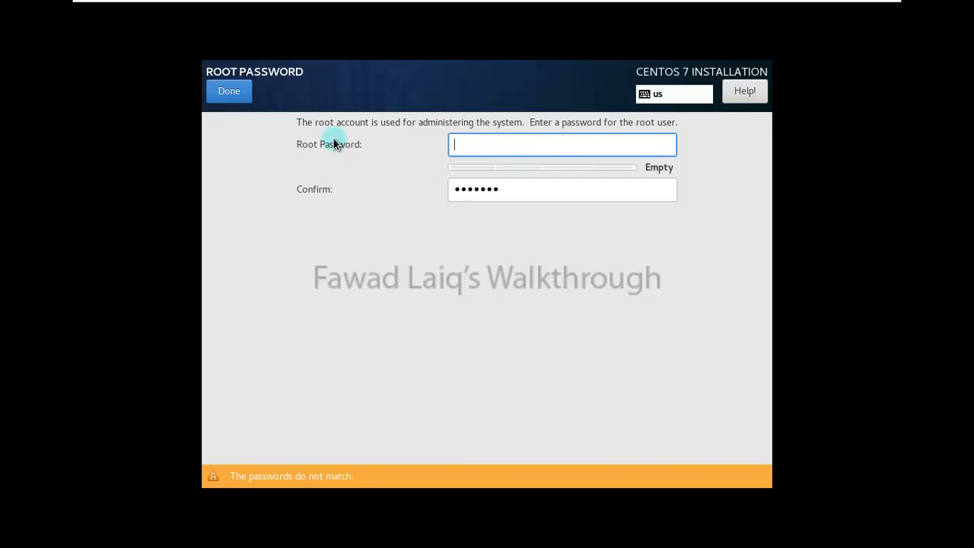
pyautogui.write('*******')
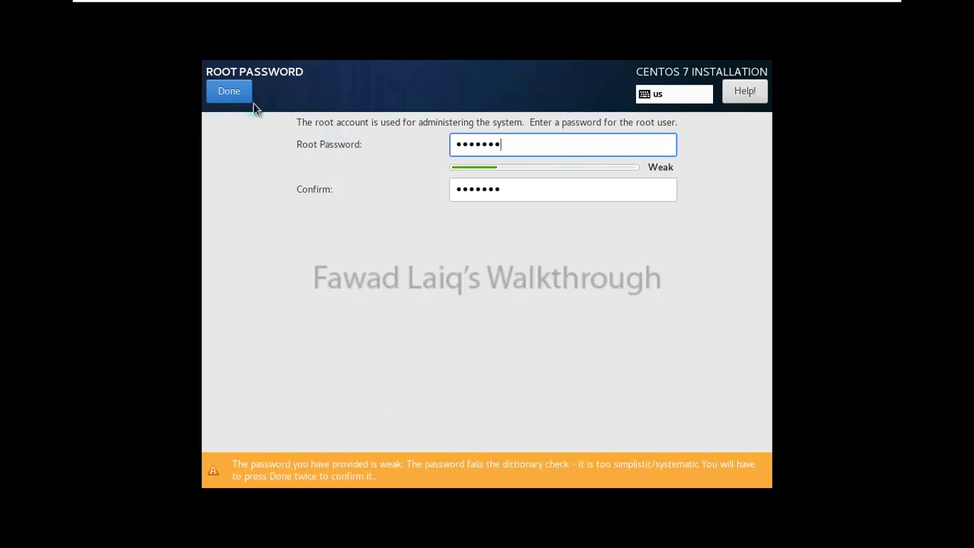
pyautogui.click(228, 95)
pyautogui.click(229, 96)
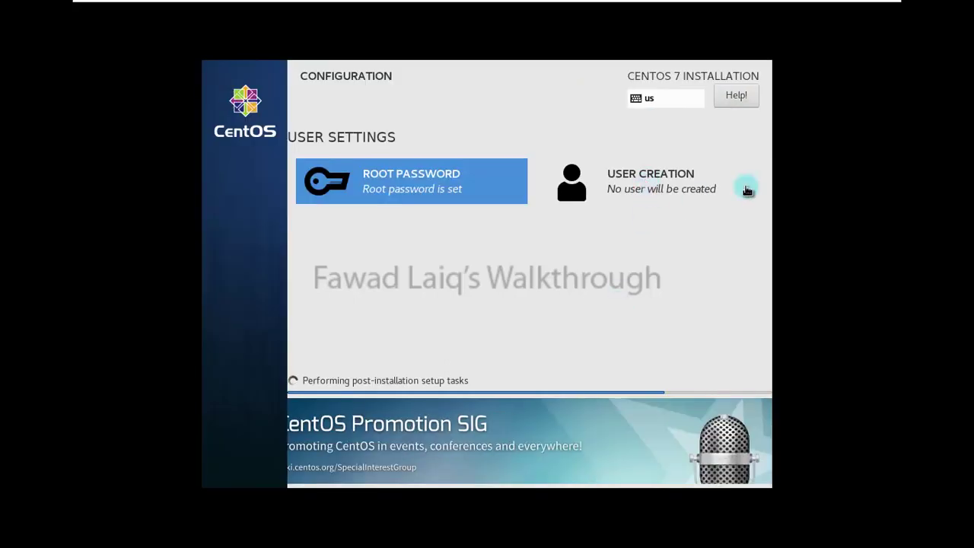
# Leave User Creation without adding a user, then reboot once installation completes
pyautogui.click(651, 189)
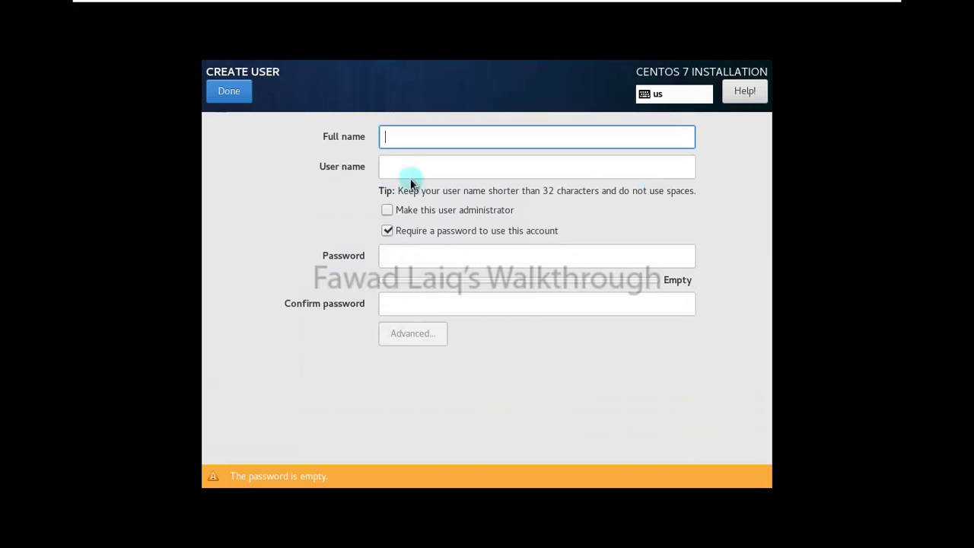
pyautogui.click(231, 93)
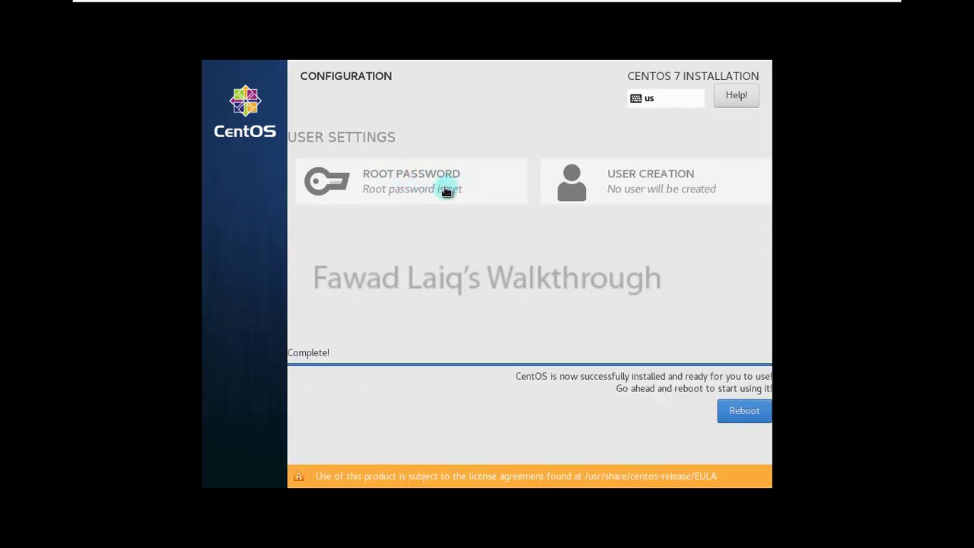
pyautogui.click(745, 411)
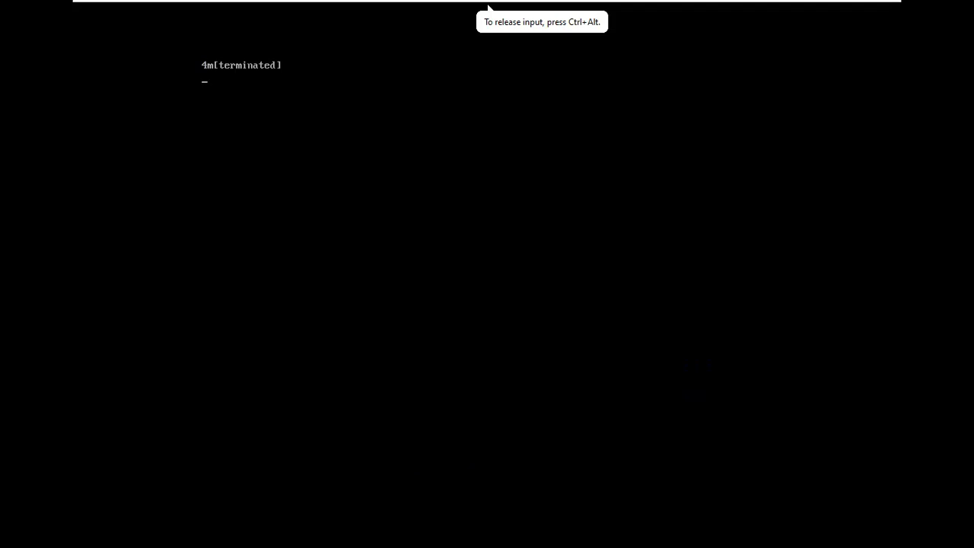